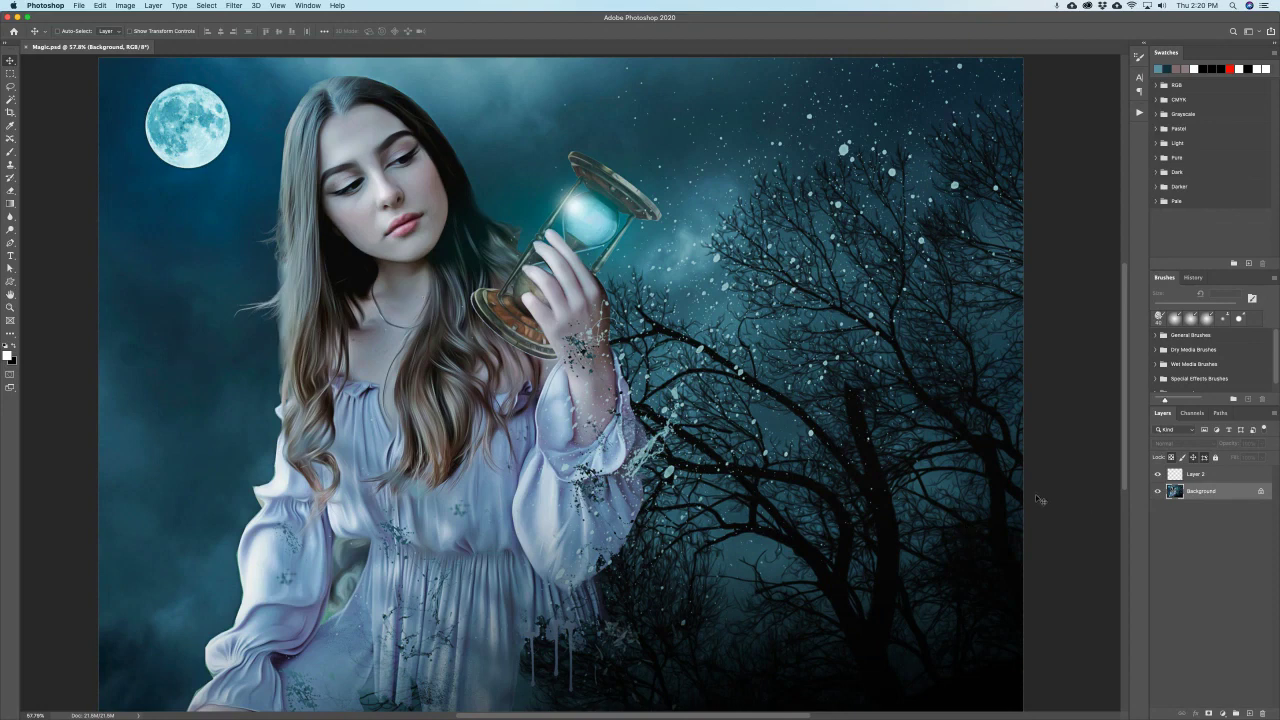
Step: Select Layer 2, display the Brush Settings, hide the Brushes list and activate the Brush tool
{"action": "left_click", "coordinate": [1168, 472]}
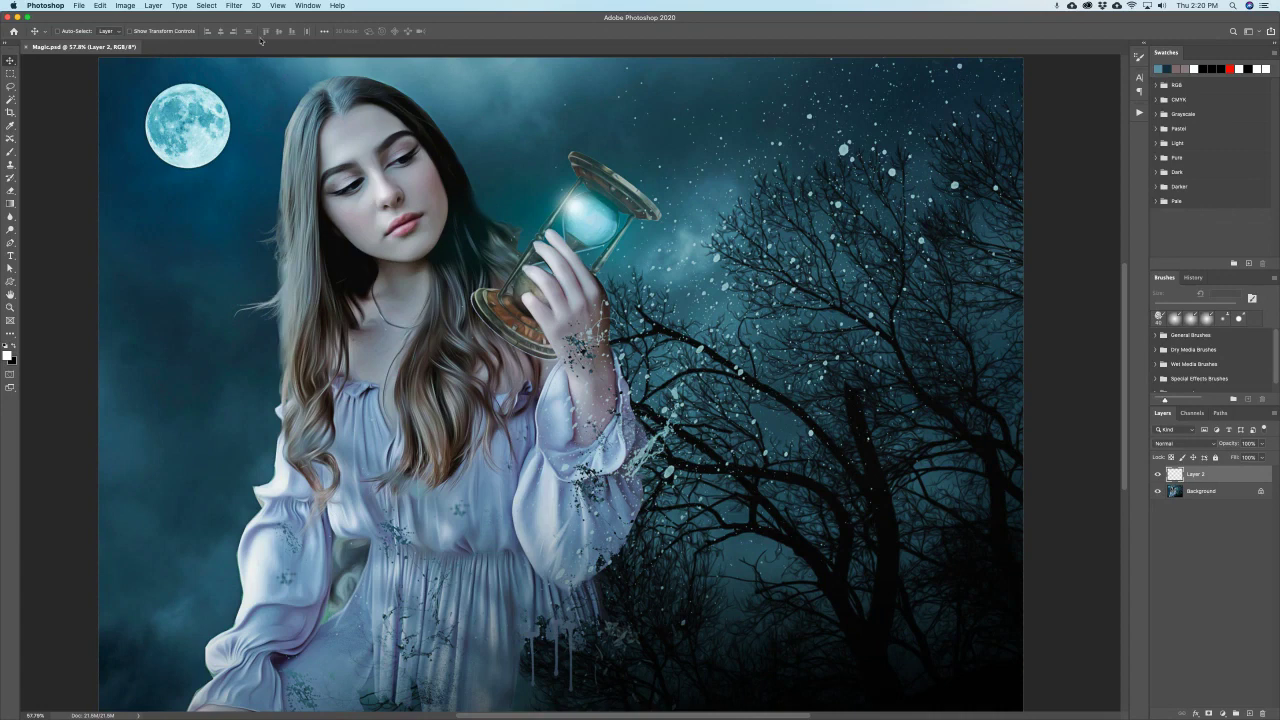
{"action": "left_click", "coordinate": [302, 5]}
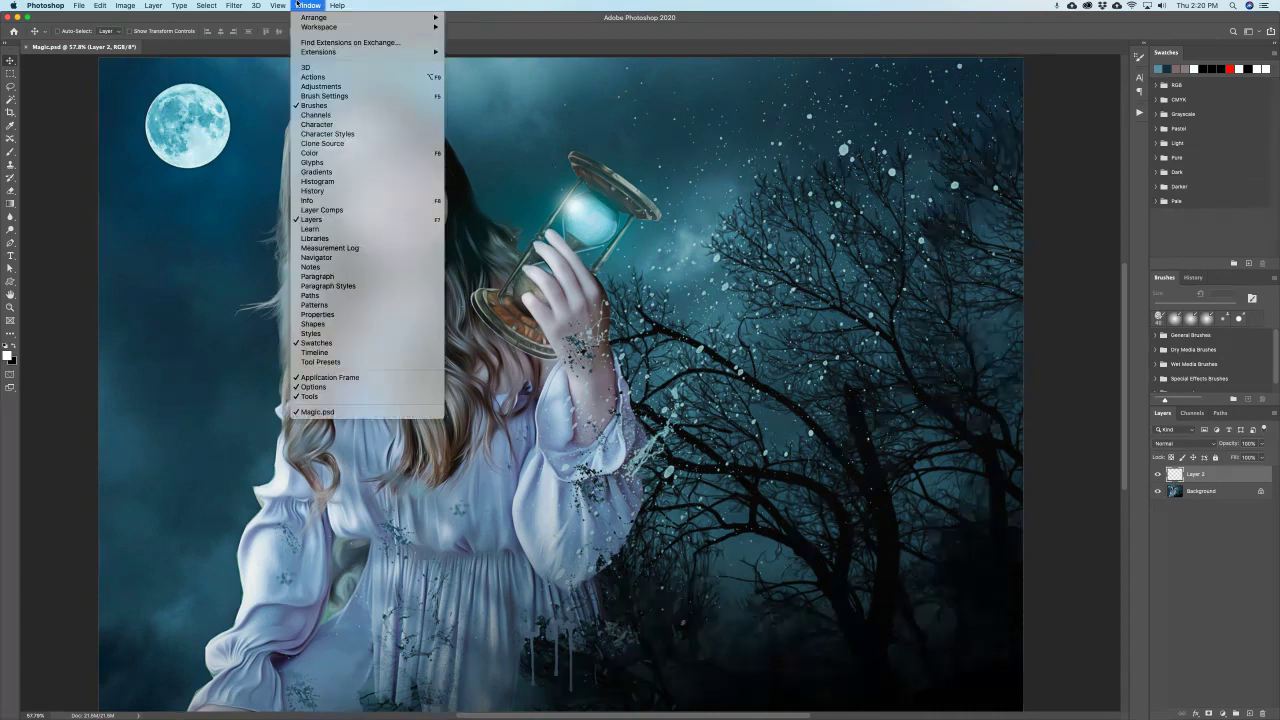
{"action": "left_click", "coordinate": [324, 96]}
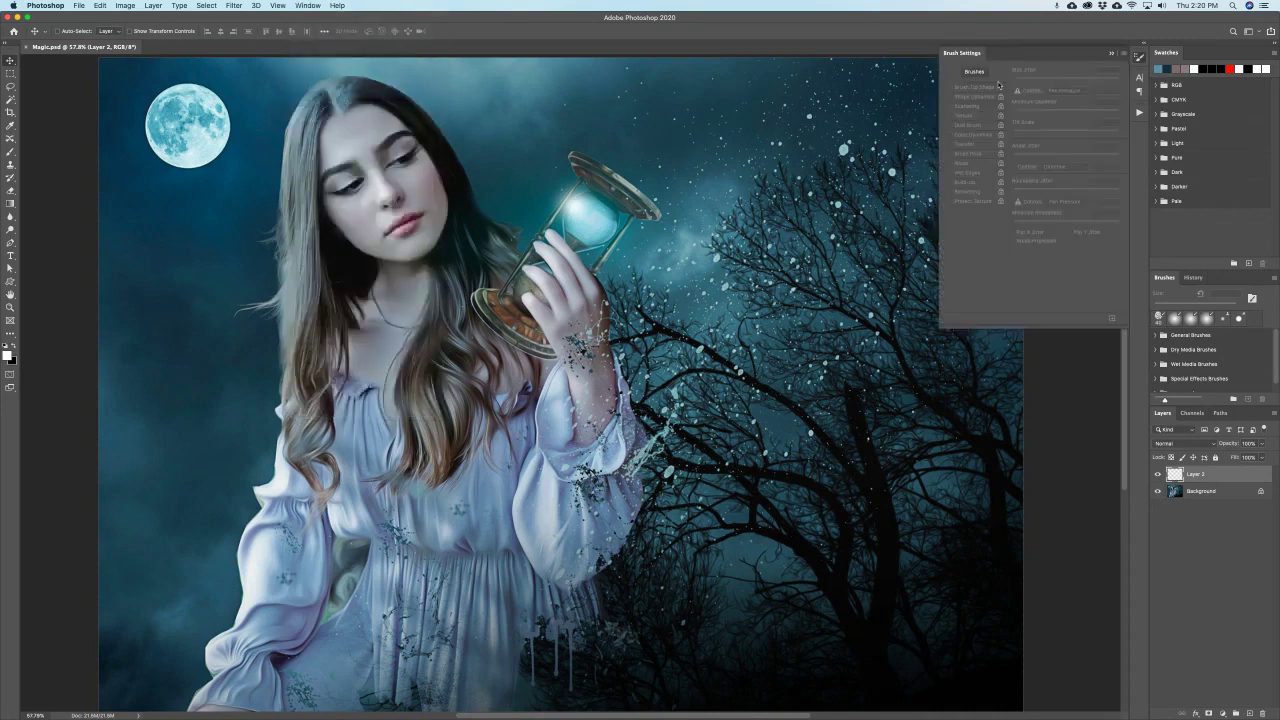
{"action": "left_click", "coordinate": [975, 72]}
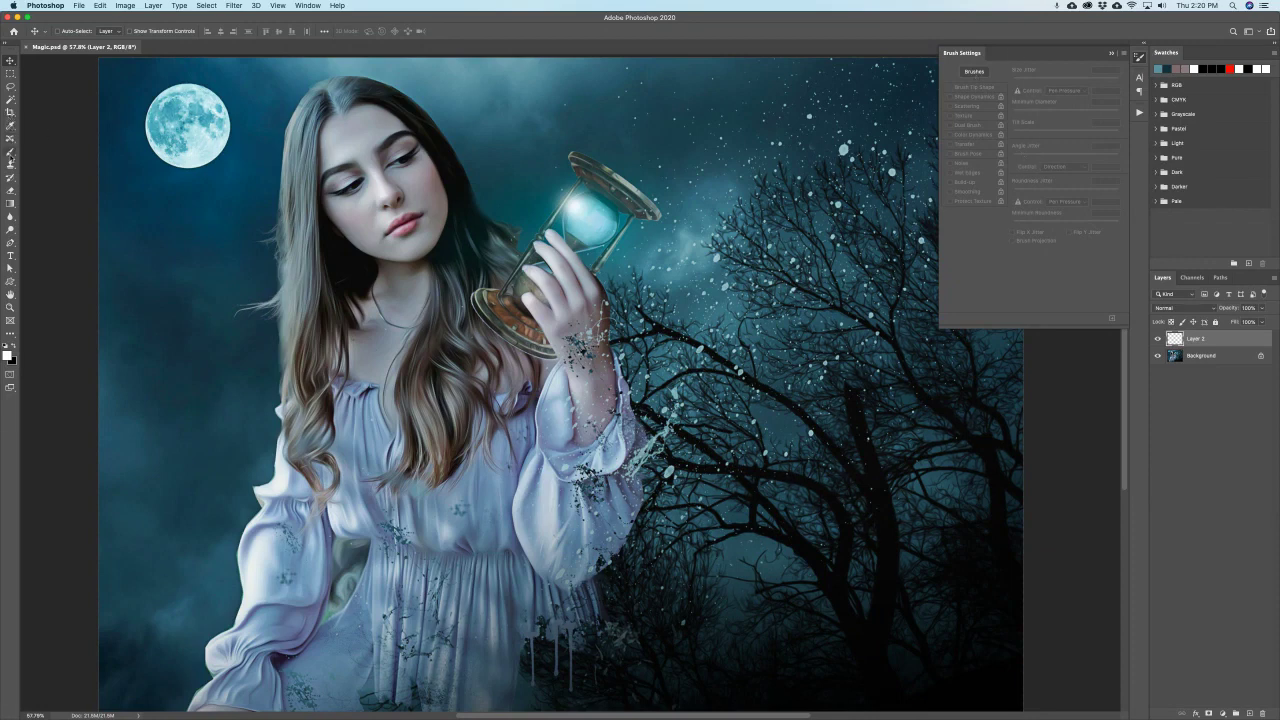
{"action": "left_click", "coordinate": [10, 152]}
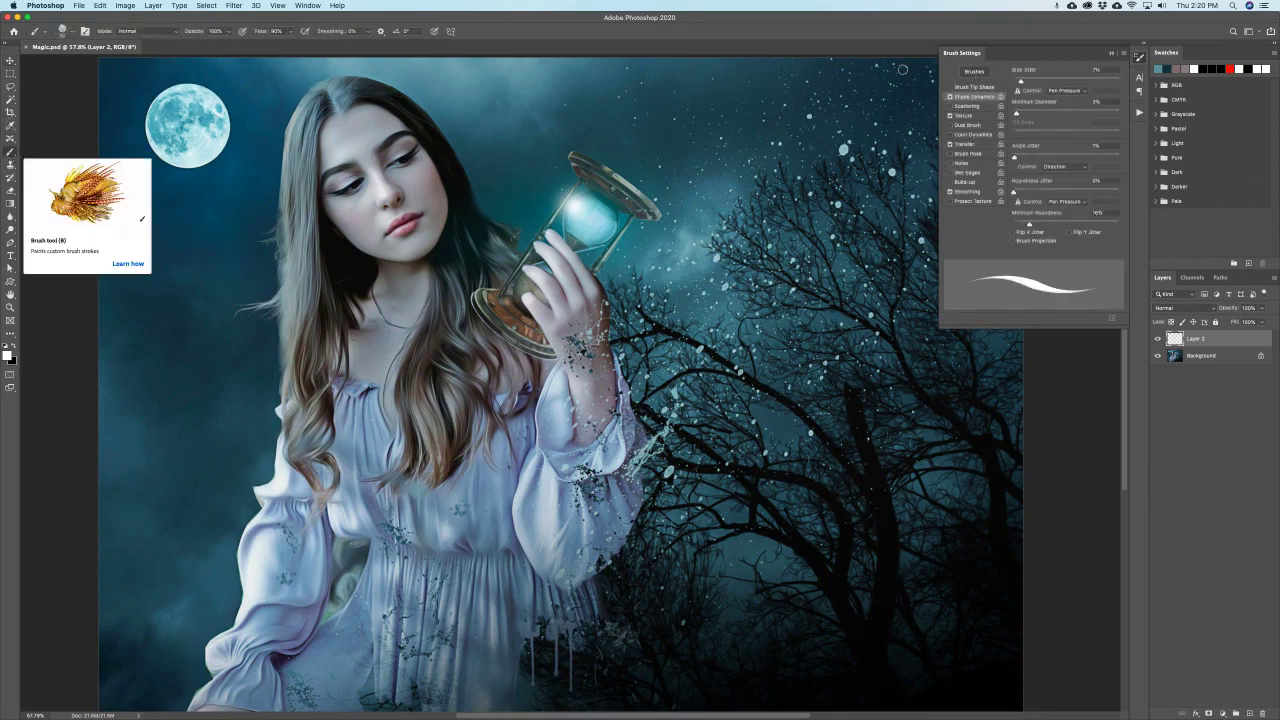
Step: Browse the available brush tip shapes and check the brush preset options for Legacy Brushes
{"action": "left_click", "coordinate": [975, 87]}
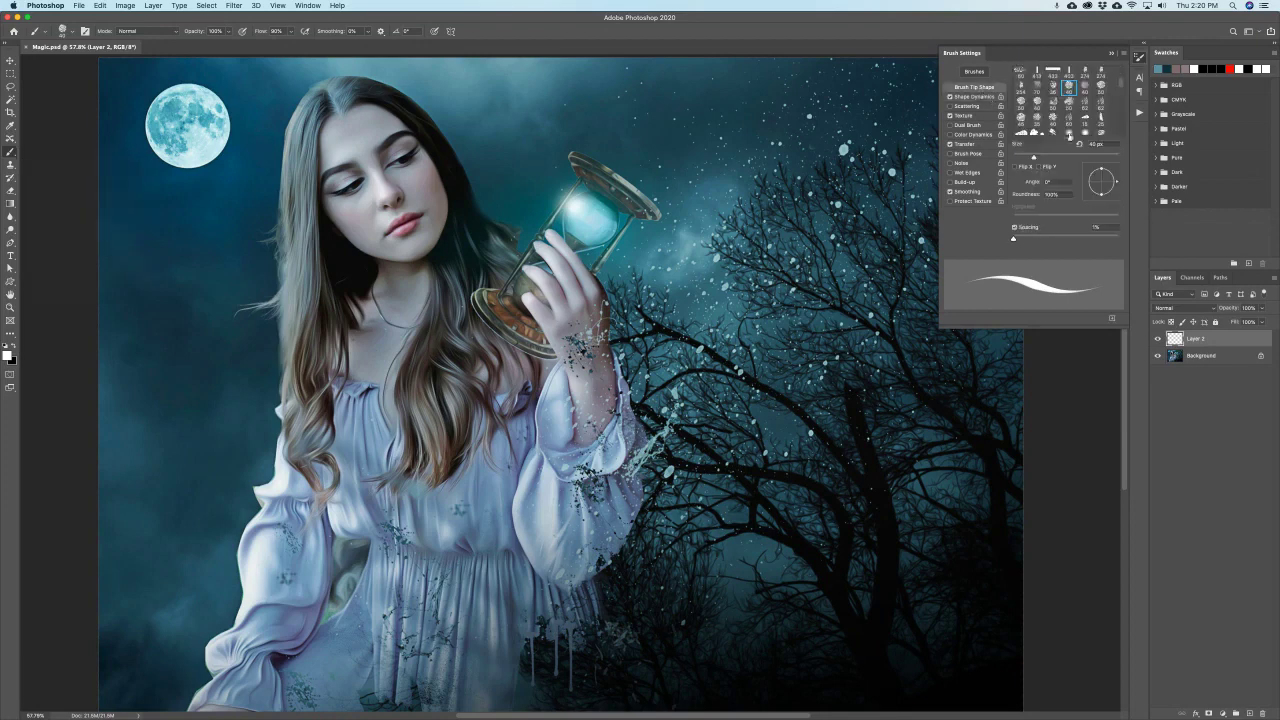
{"action": "scroll", "coordinate": [1075, 115], "scroll_direction": "down", "scroll_amount": 5}
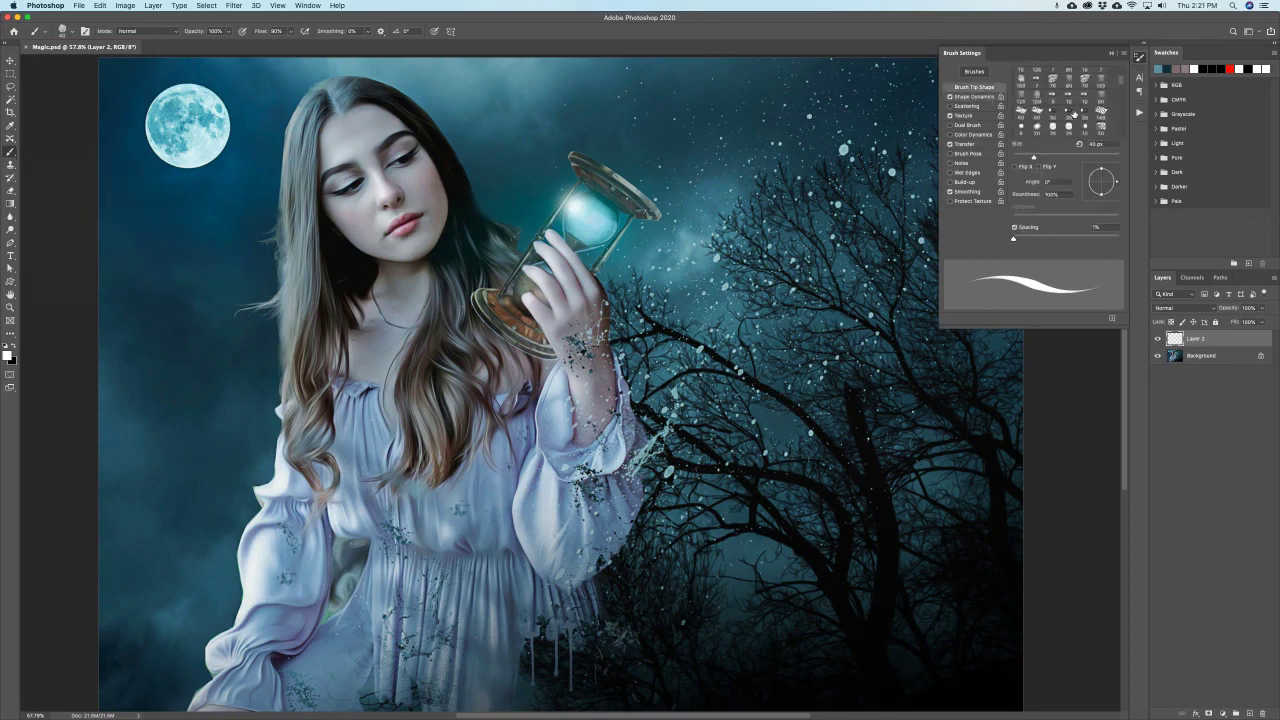
{"action": "scroll", "coordinate": [1073, 113], "scroll_direction": "down", "scroll_amount": 5}
{"action": "scroll", "coordinate": [1073, 110], "scroll_direction": "down", "scroll_amount": 5}
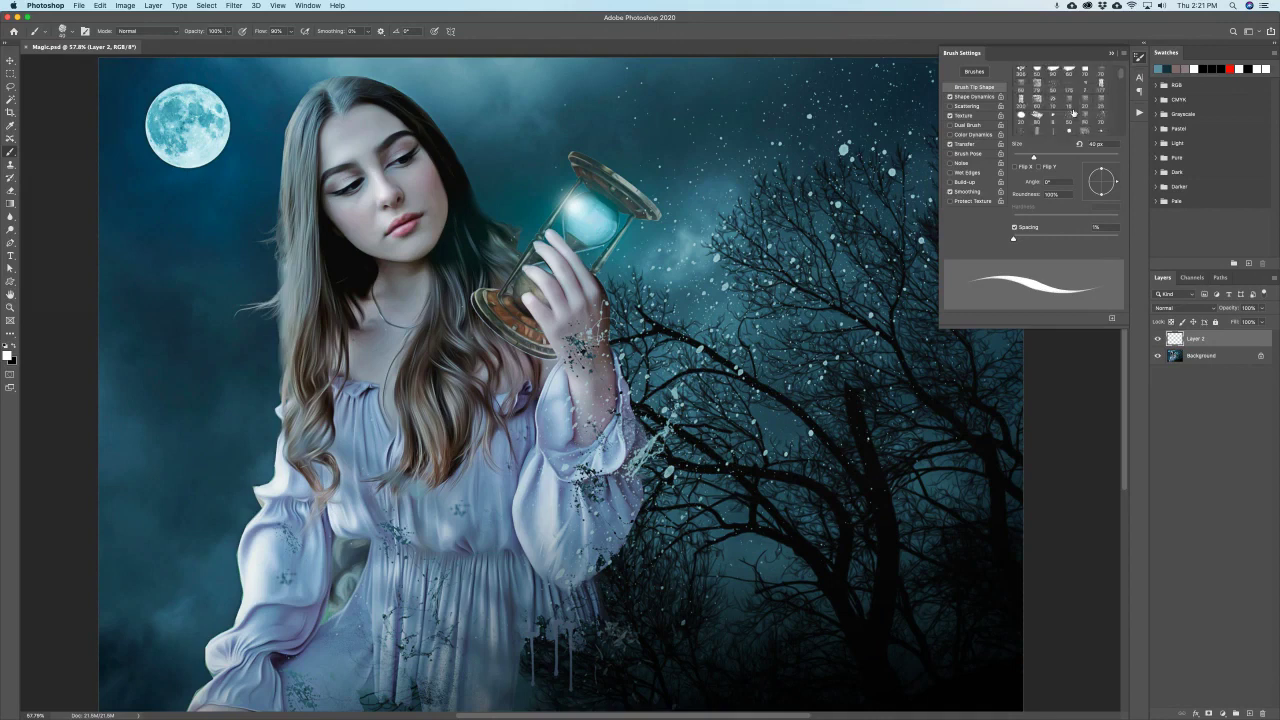
{"action": "scroll", "coordinate": [1073, 112], "scroll_direction": "down", "scroll_amount": 3}
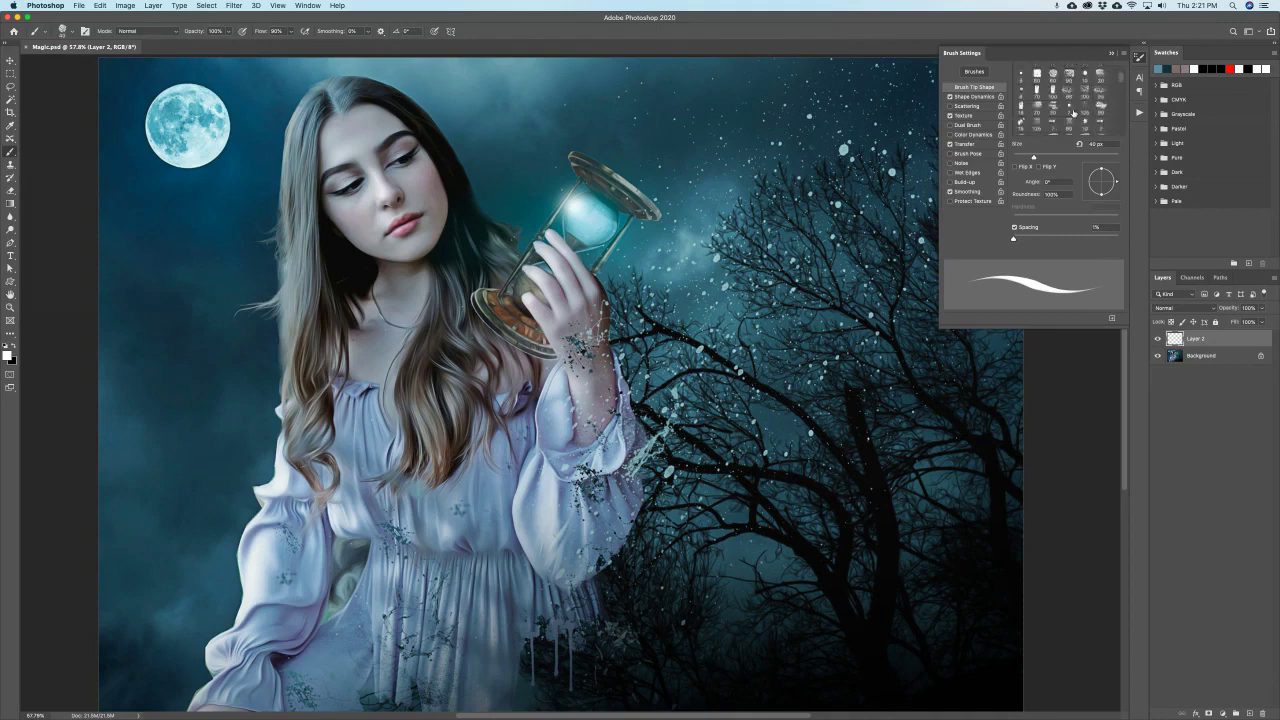
{"action": "left_click", "coordinate": [1123, 54]}
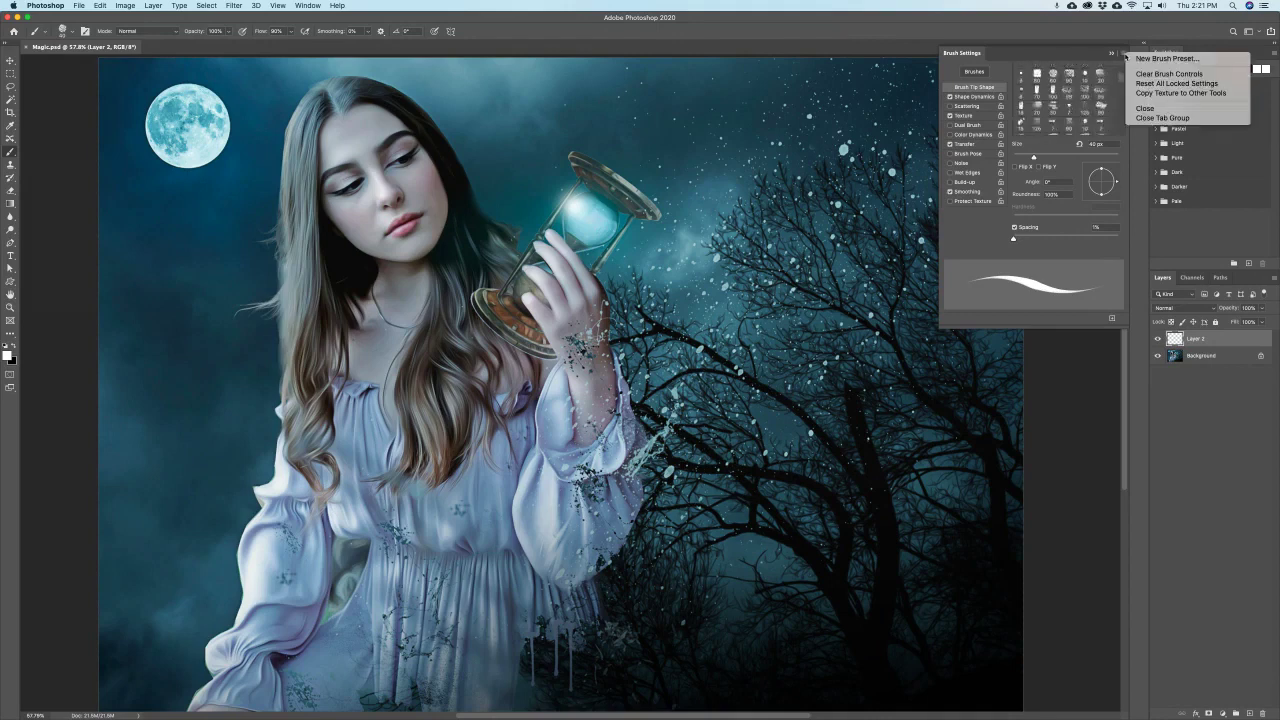
{"action": "left_click", "coordinate": [1086, 55]}
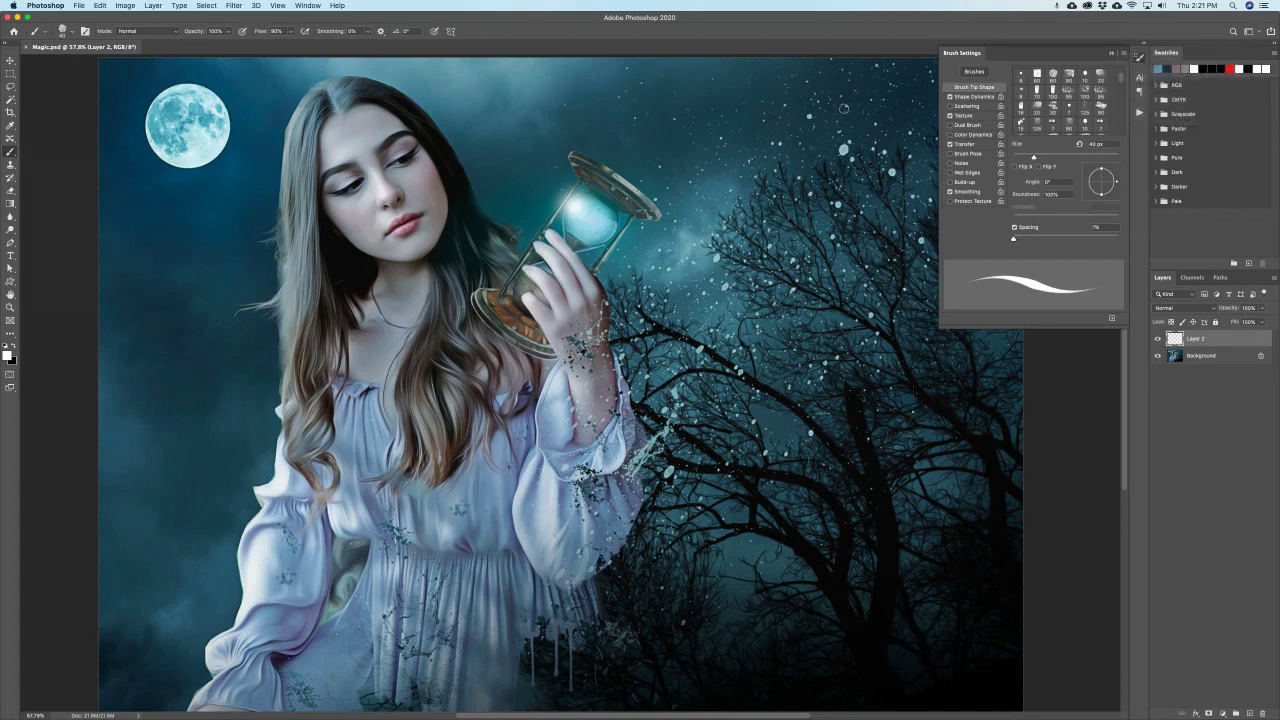
{"action": "left_click", "coordinate": [72, 33]}
{"action": "left_click", "coordinate": [213, 50]}
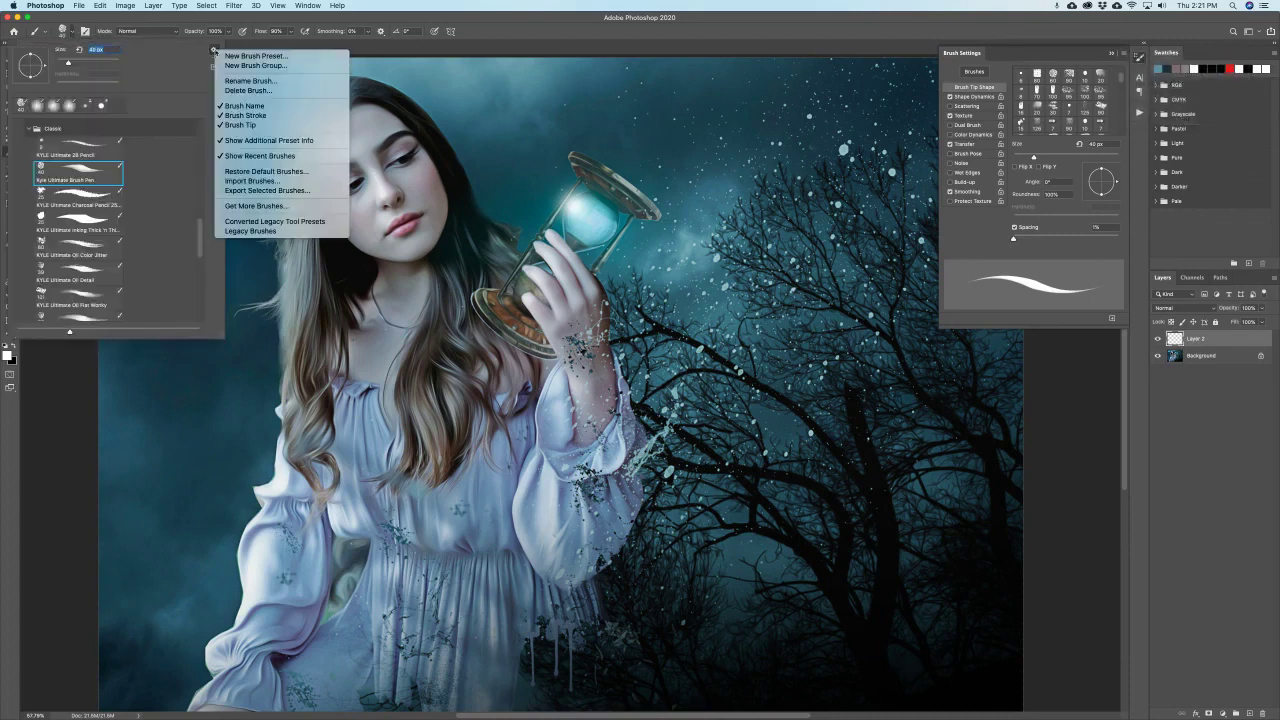
{"action": "left_click", "coordinate": [276, 236]}
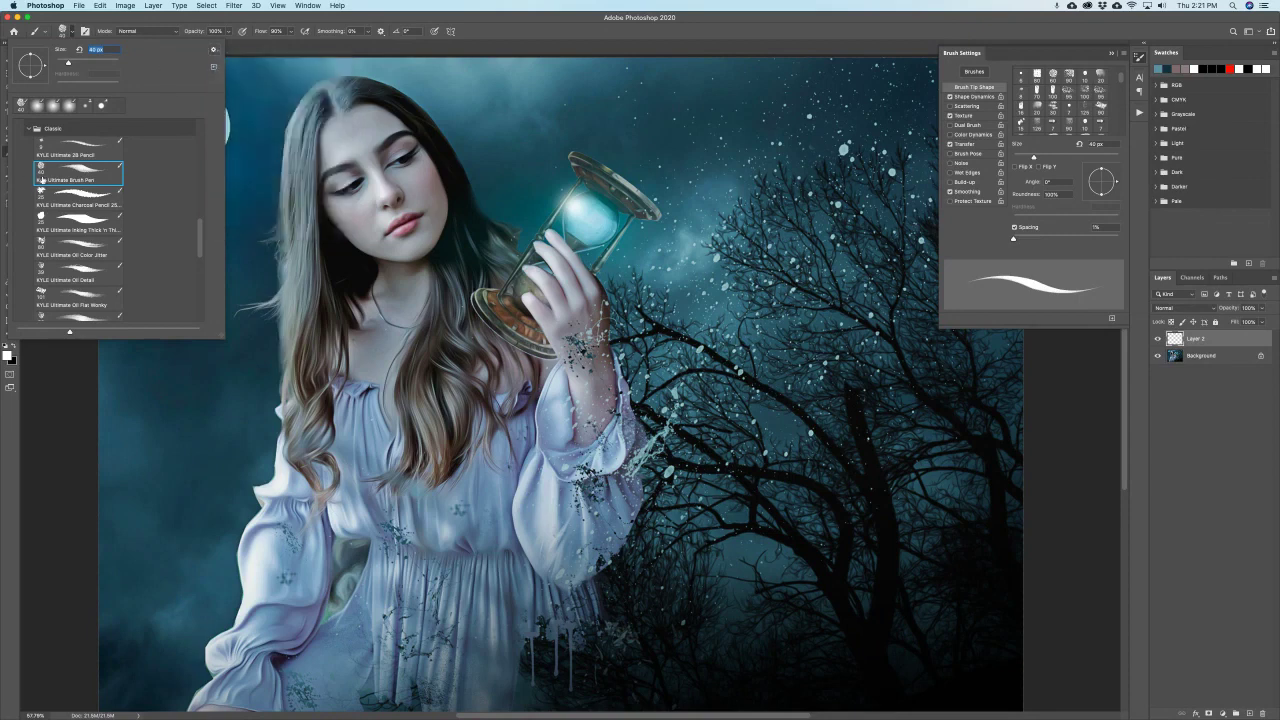
{"action": "left_click", "coordinate": [63, 31]}
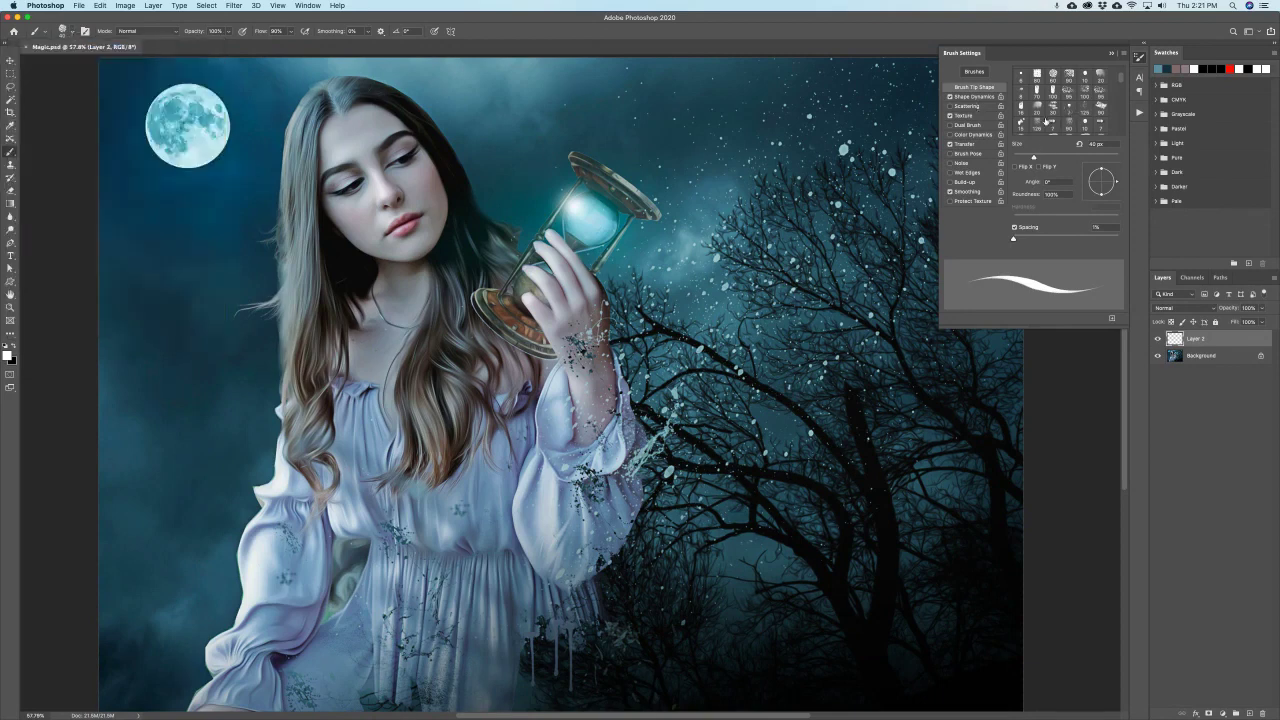
{"action": "scroll", "coordinate": [1050, 105], "scroll_direction": "down", "scroll_amount": 5}
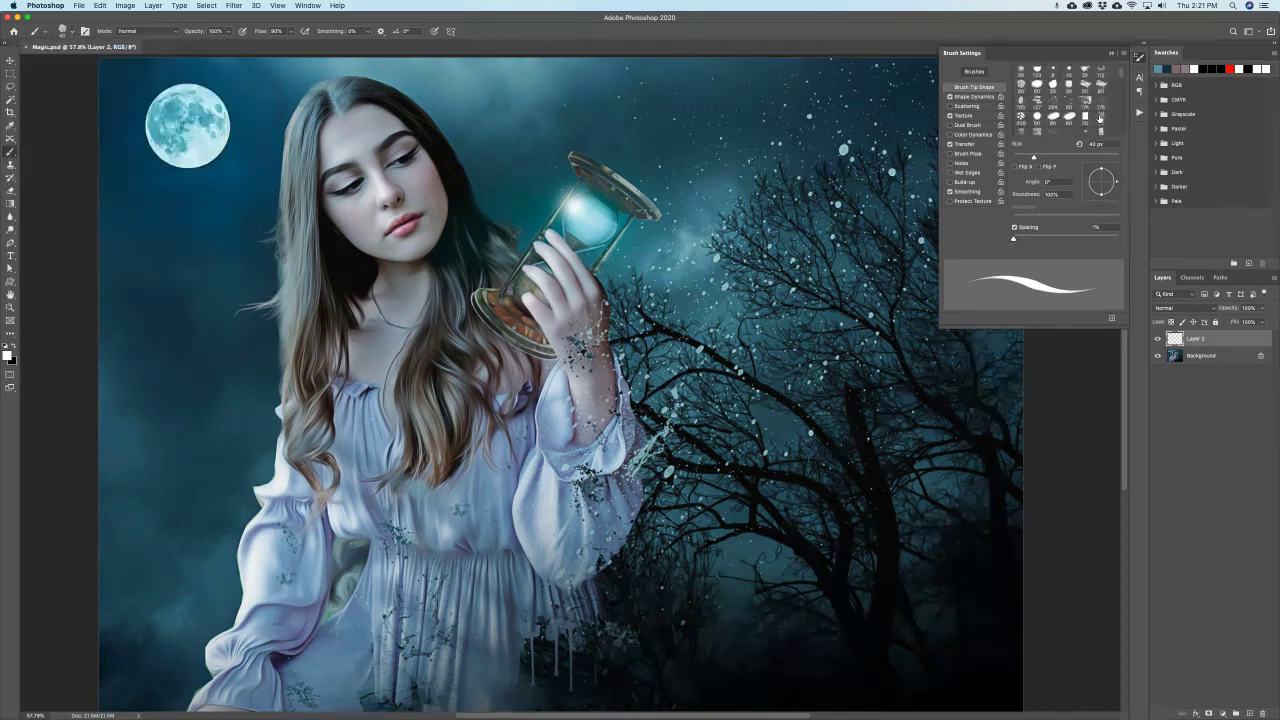
{"action": "scroll", "coordinate": [1099, 118], "scroll_direction": "down", "scroll_amount": 6}
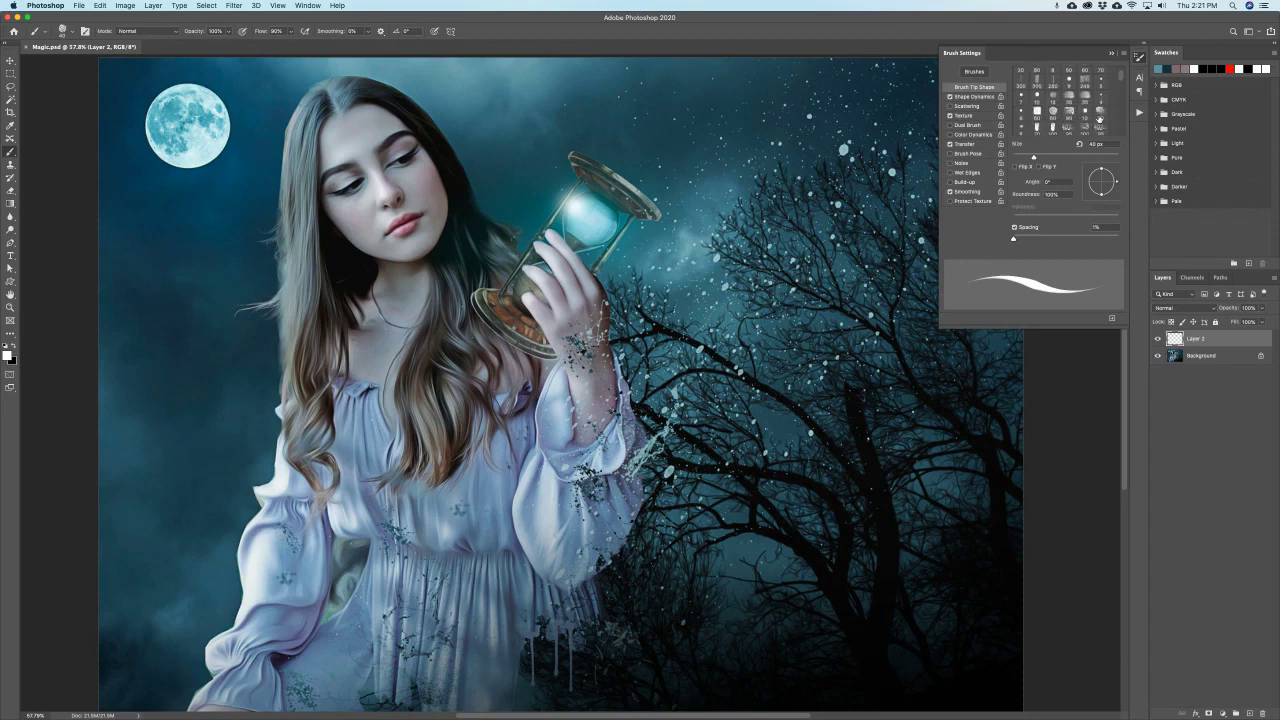
{"action": "scroll", "coordinate": [1099, 118], "scroll_direction": "down", "scroll_amount": 4}
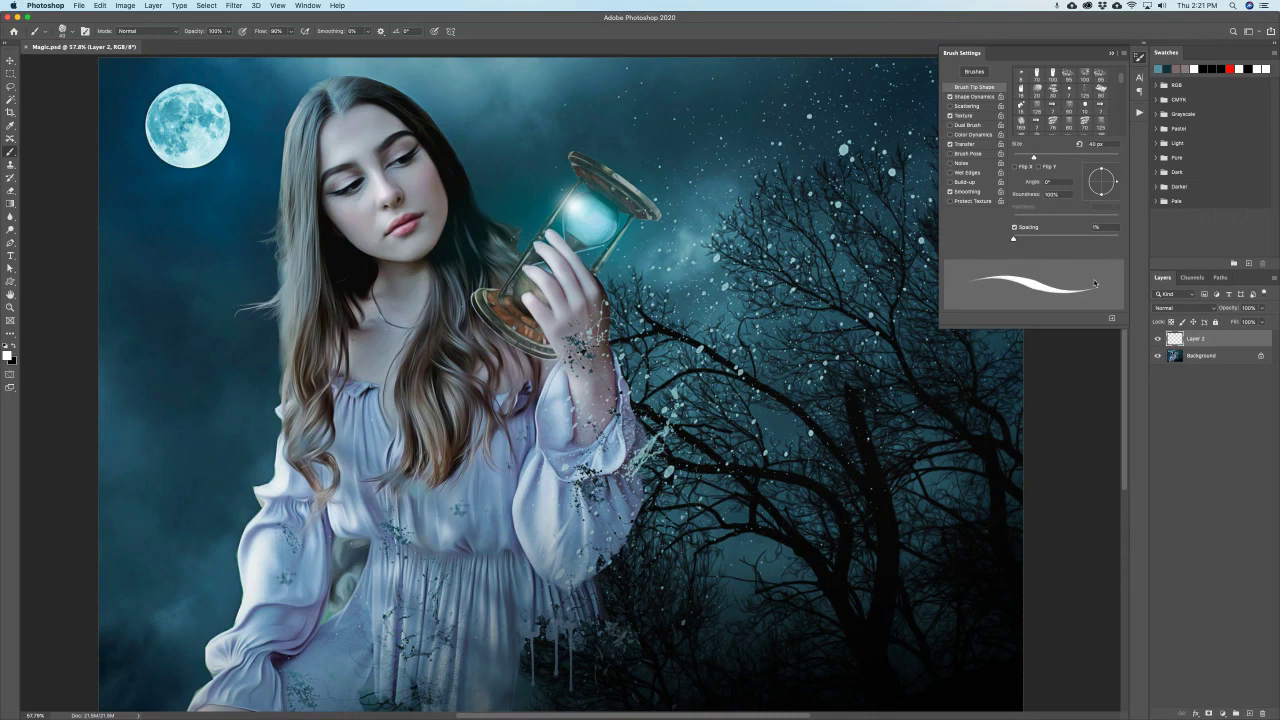
Step: In the brush's Shape Dynamics, choose Pen Pressure as the control for Size Jitter
{"action": "left_click", "coordinate": [974, 96]}
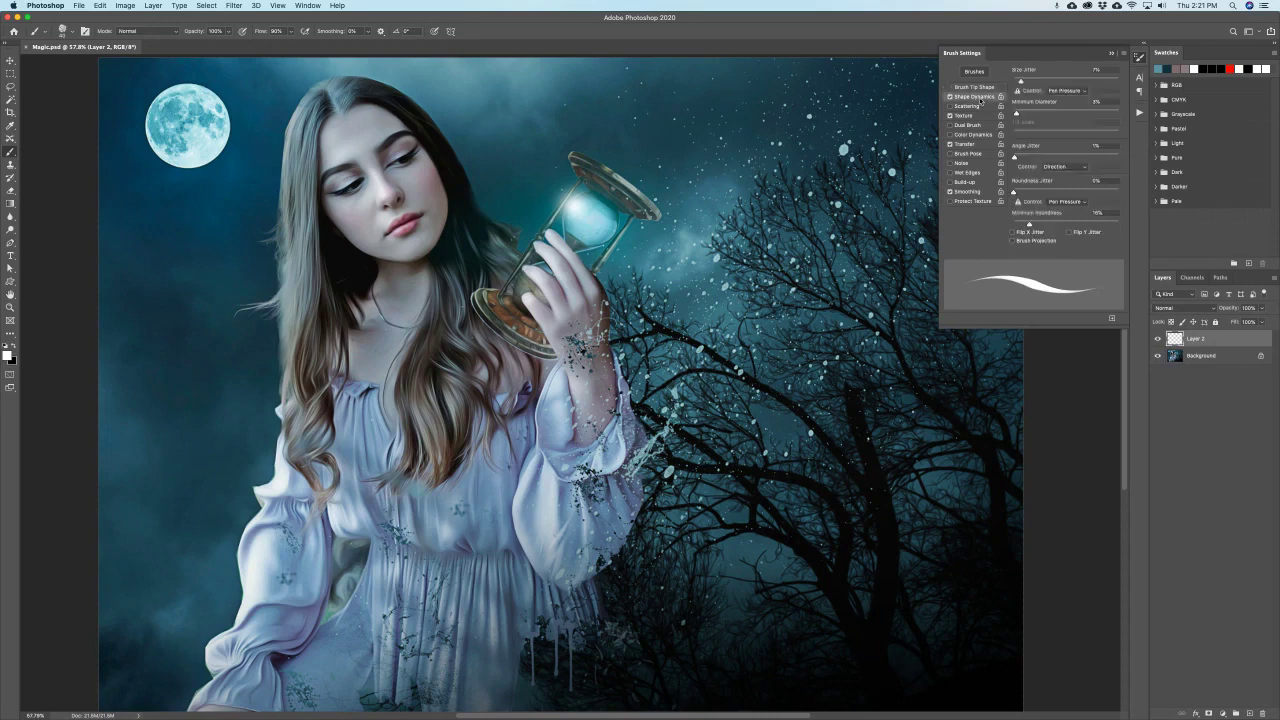
{"action": "left_click", "coordinate": [1066, 91]}
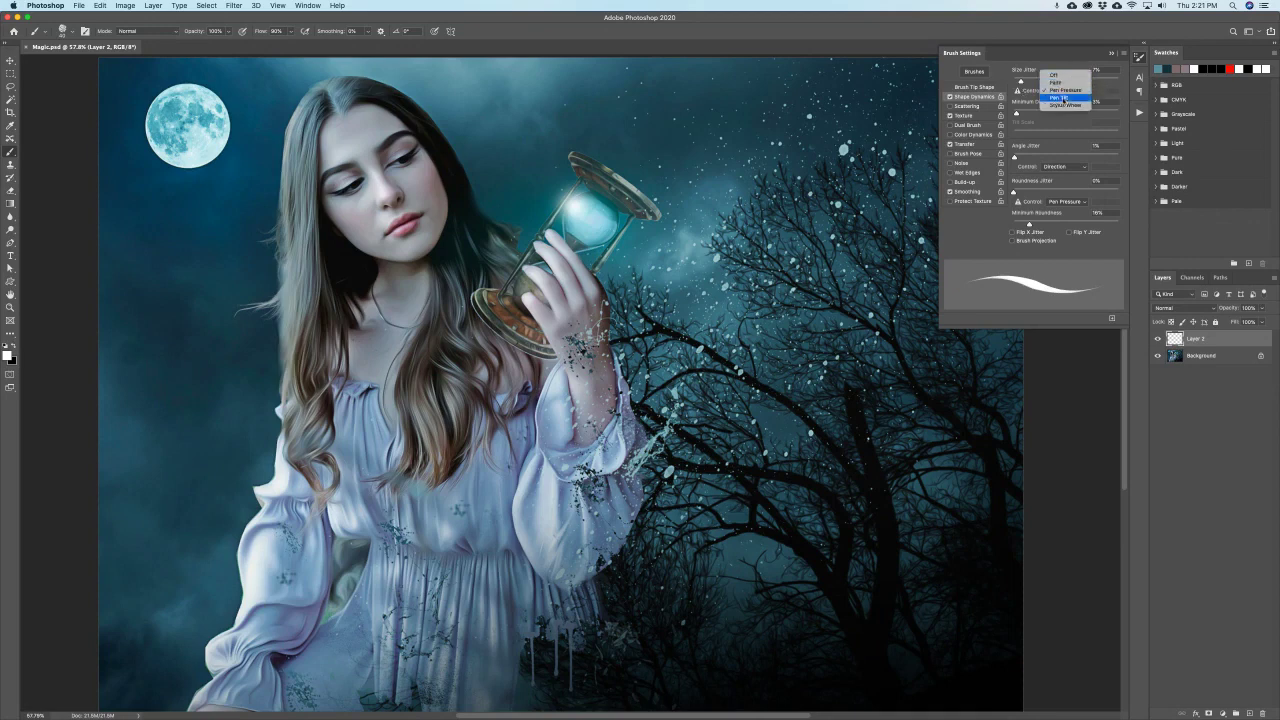
{"action": "left_click", "coordinate": [1066, 90]}
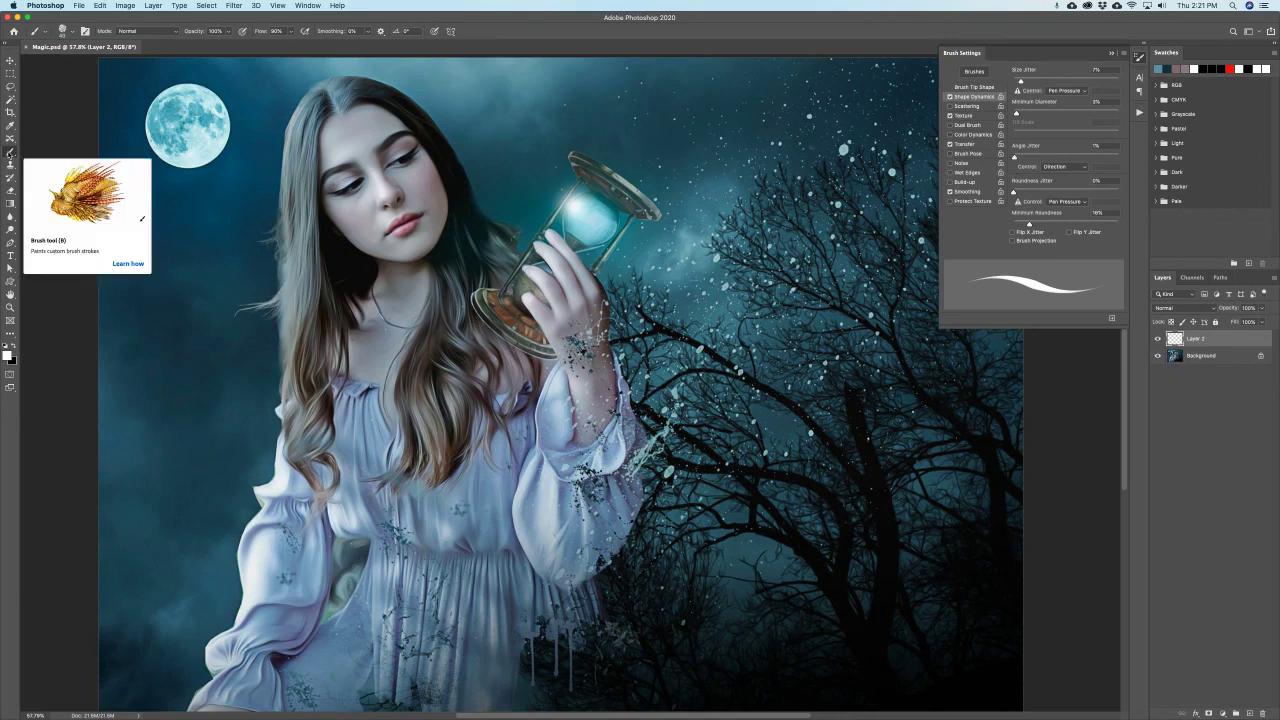
Step: Review the brush preset options, the Brush Tip Shape and the Shape Dynamics settings, and collapse the Brush Settings
{"action": "left_click", "coordinate": [69, 37]}
{"action": "left_click", "coordinate": [214, 50]}
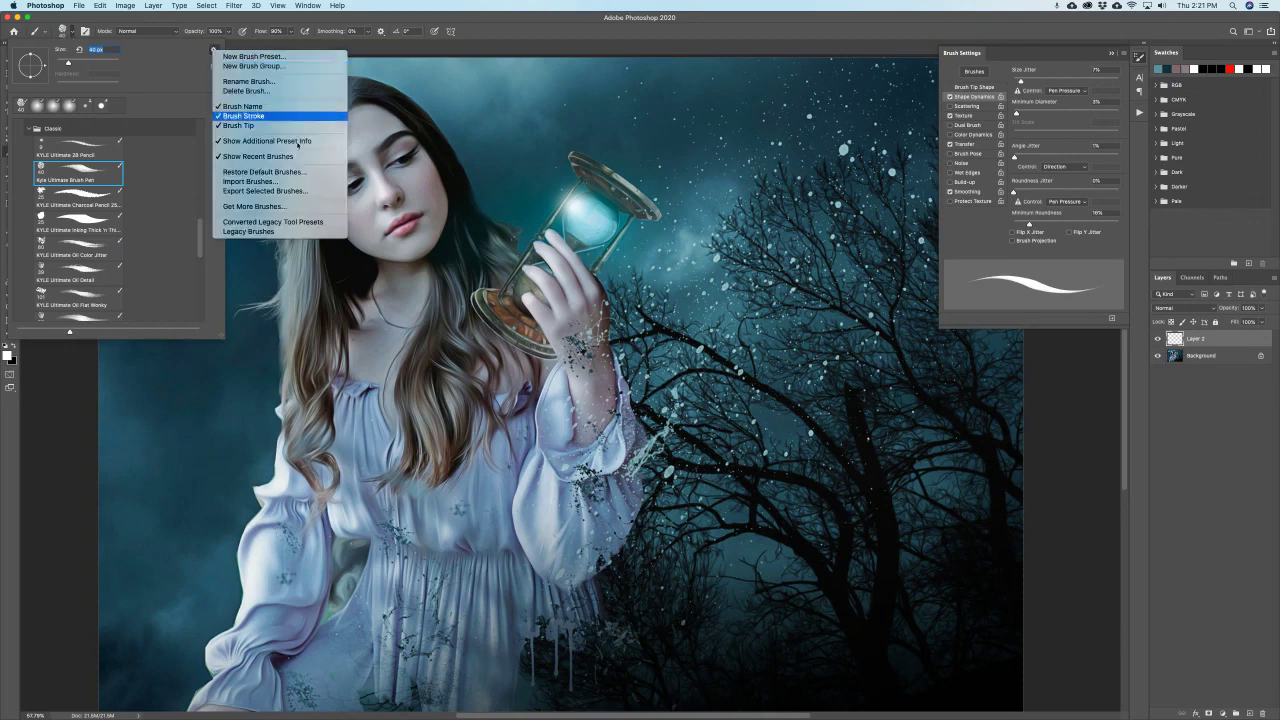
{"action": "left_click", "coordinate": [155, 65]}
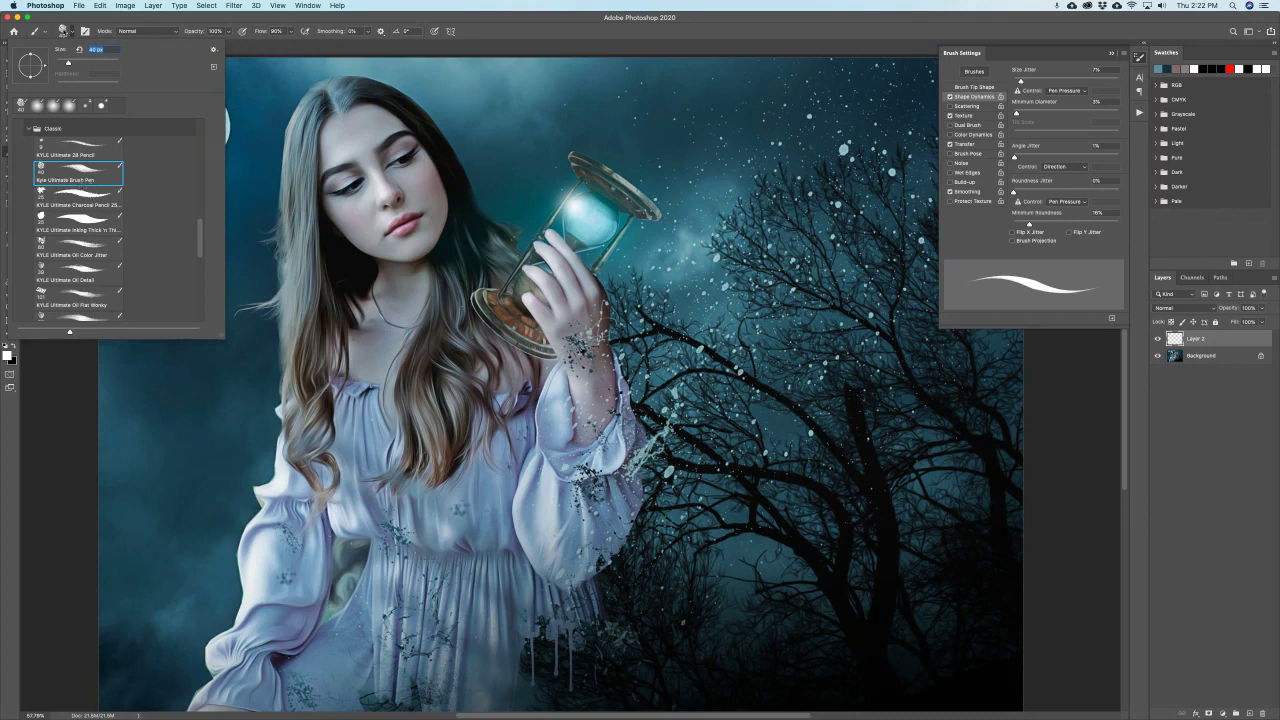
{"action": "left_click", "coordinate": [71, 33]}
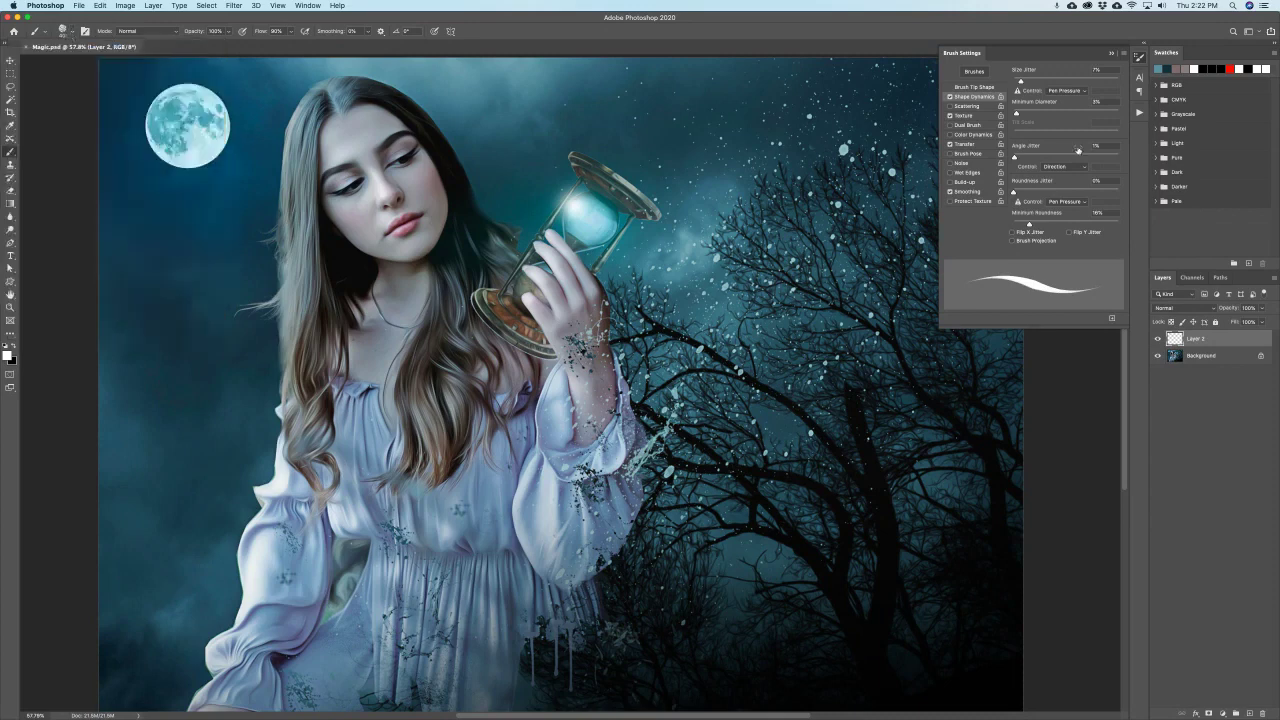
{"action": "left_click", "coordinate": [972, 88]}
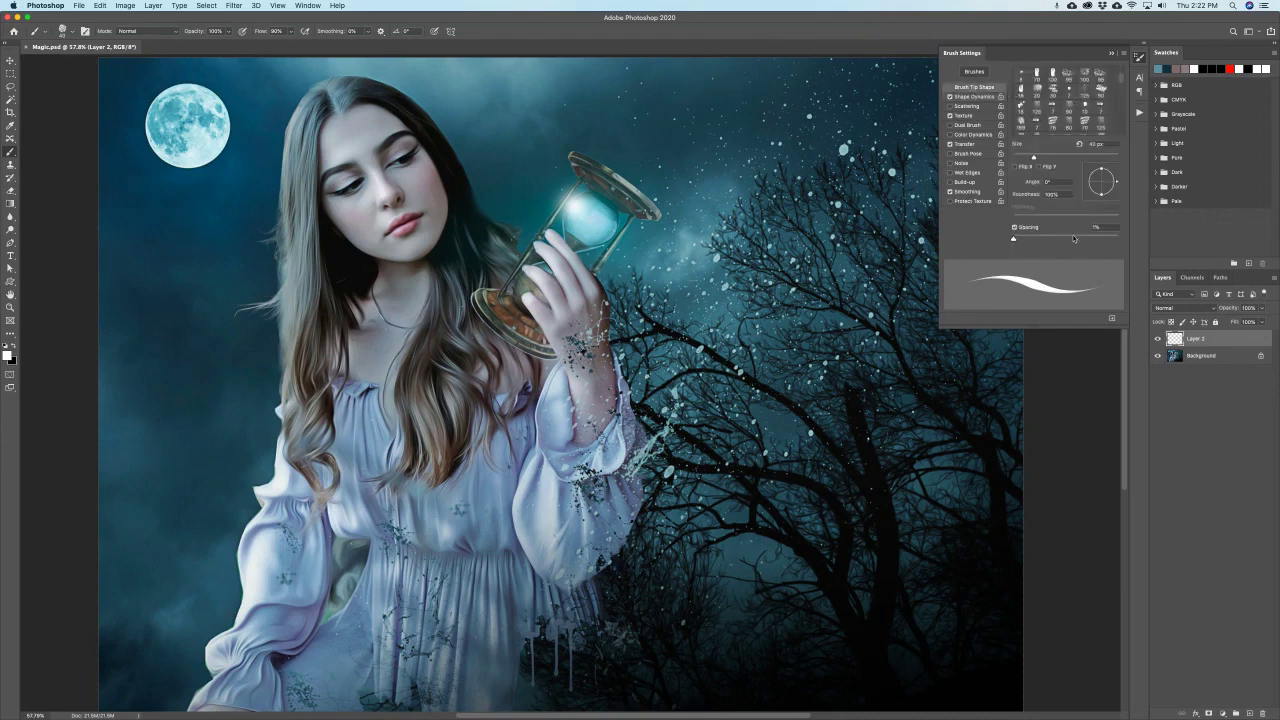
{"action": "left_click", "coordinate": [978, 97]}
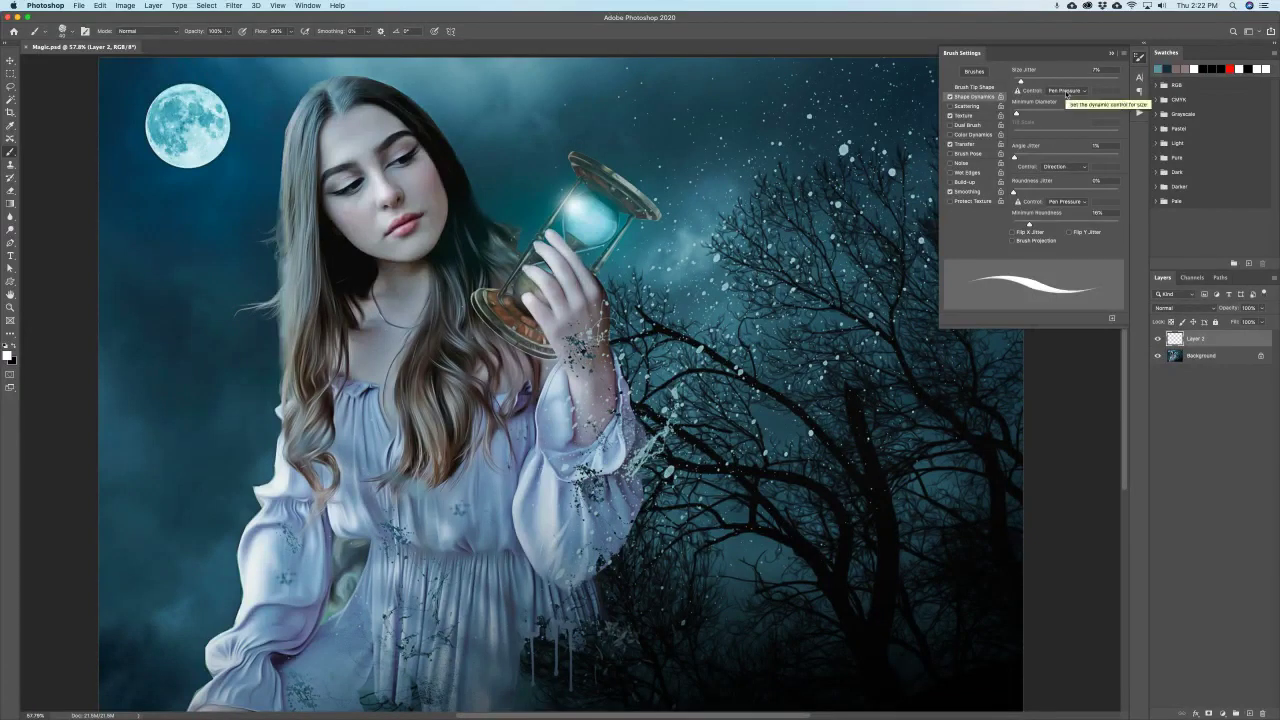
{"action": "left_click", "coordinate": [1112, 54]}
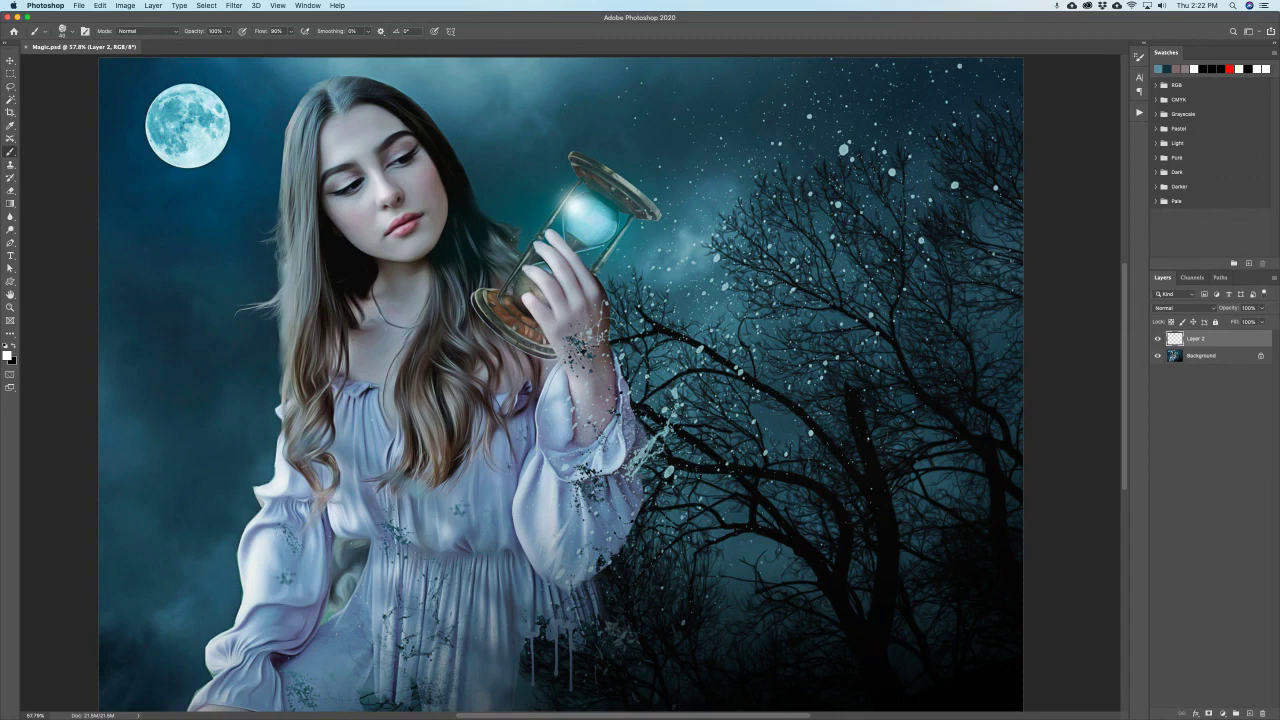
Step: Draw an open curved path with the Pen tool from the hourglass across the woman's chest and hair into the sky beside her shoulder
{"action": "left_click", "coordinate": [11, 243]}
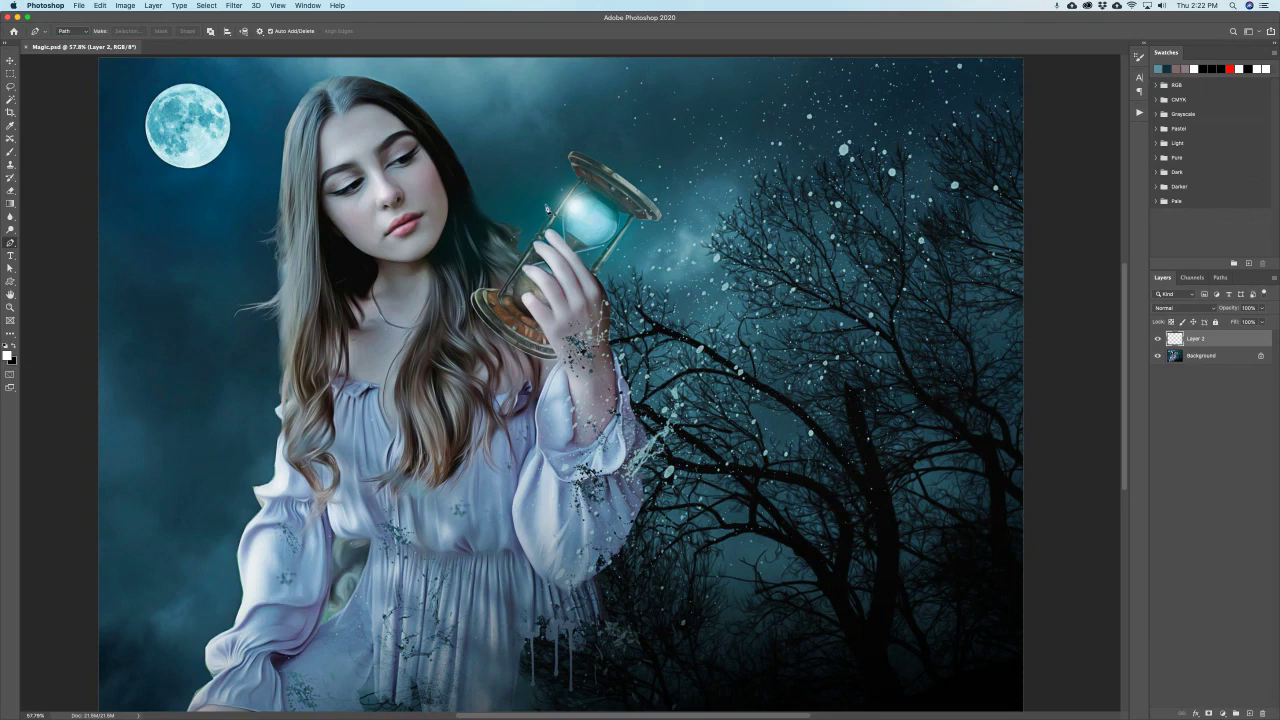
{"action": "left_click", "coordinate": [549, 210]}
{"action": "left_click", "coordinate": [476, 346]}
{"action": "left_click_drag", "start_coordinate": [236, 316], "coordinate": [195, 320]}
{"action": "left_click_drag", "start_coordinate": [178, 399], "coordinate": [211, 455]}
Step: Save the work path under the name Path 1
{"action": "left_click", "coordinate": [1220, 277]}
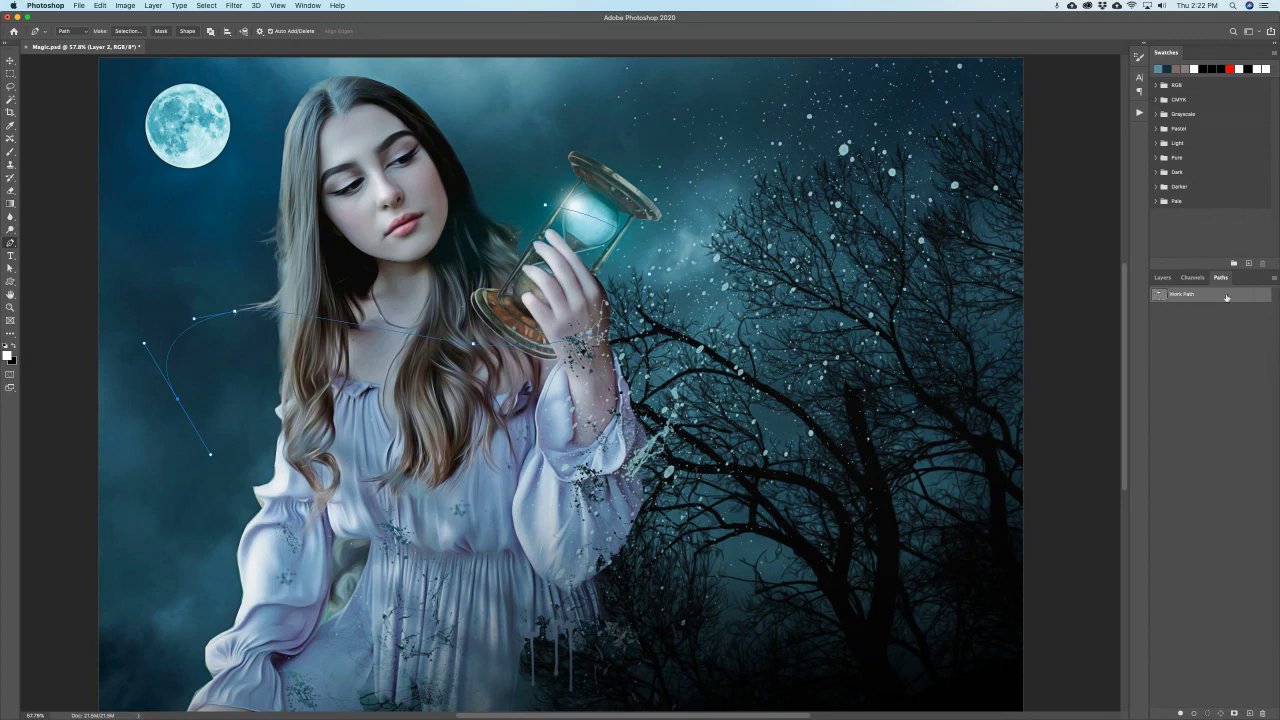
{"action": "left_click", "coordinate": [1275, 280]}
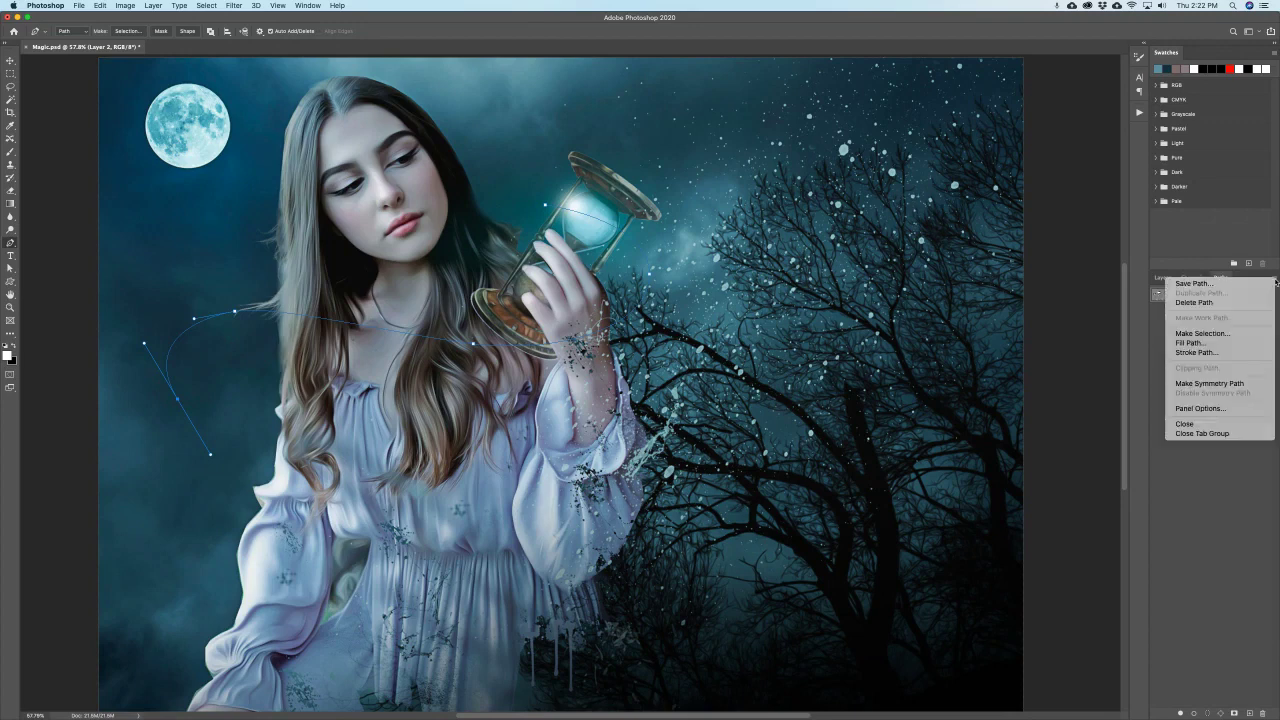
{"action": "left_click", "coordinate": [1190, 285]}
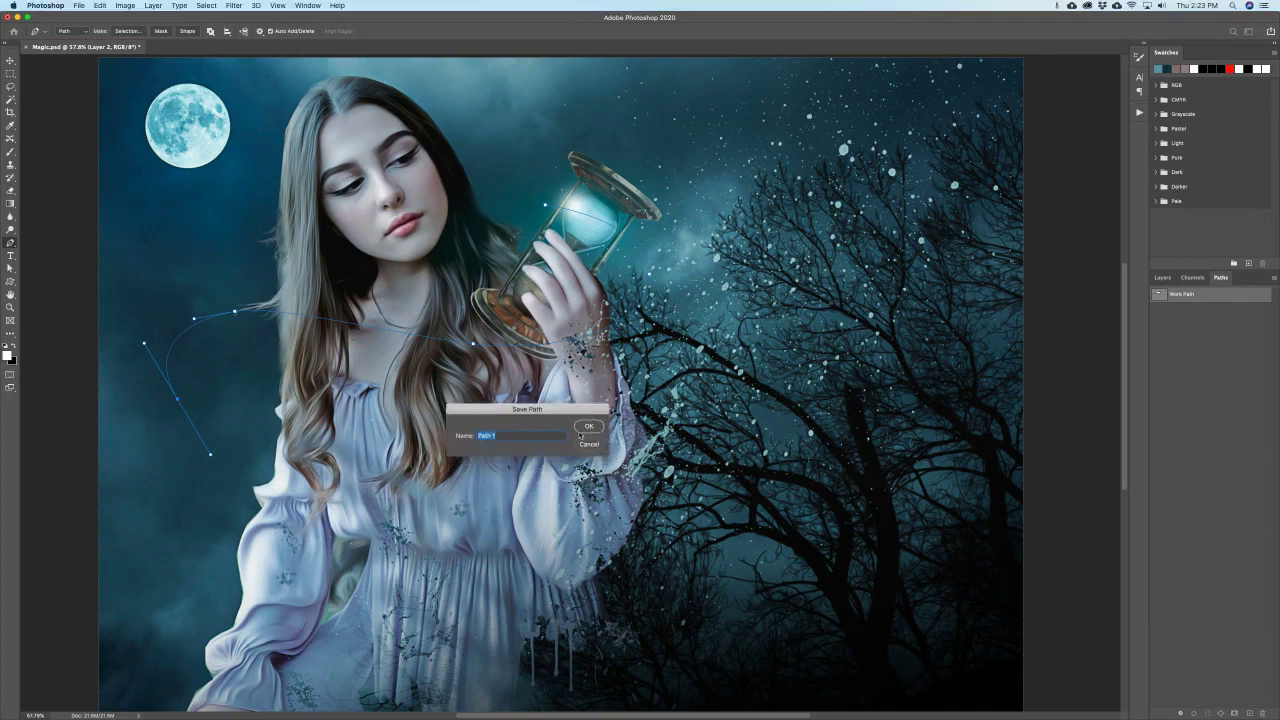
{"action": "left_click", "coordinate": [588, 427]}
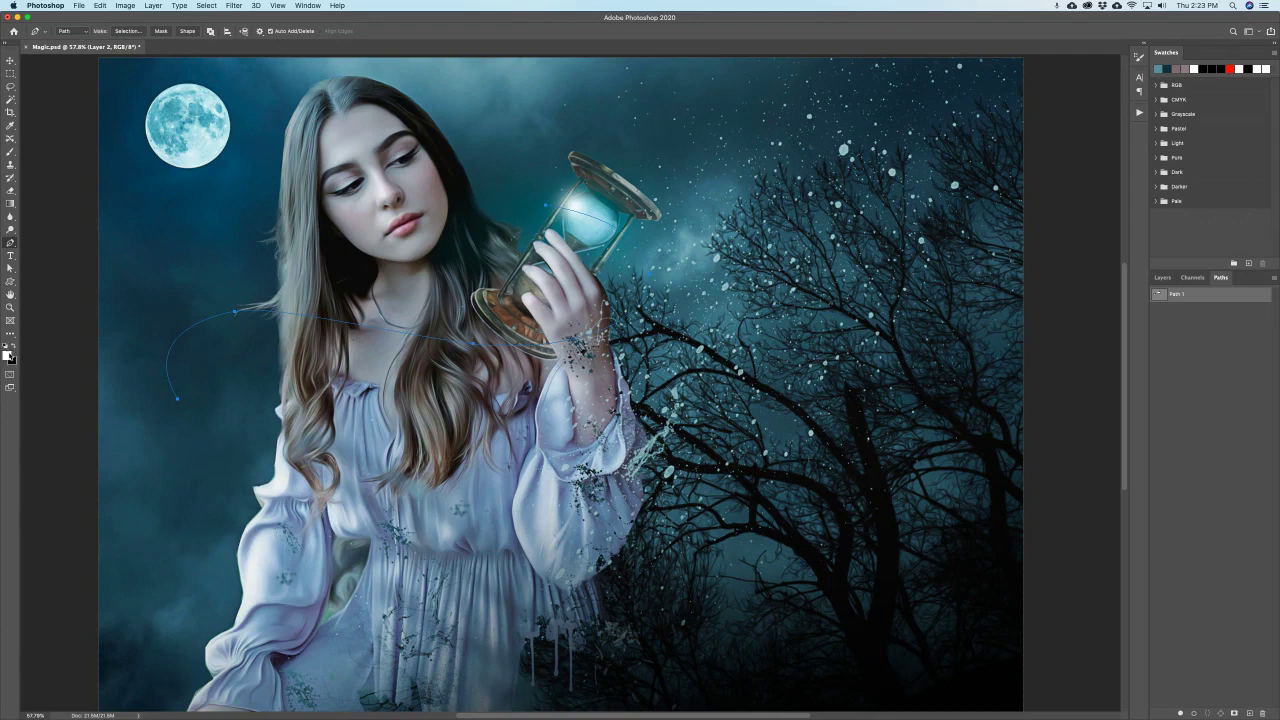
Step: Stroke Path 1 with the Brush using Simulate Pressure, and deselect the path to leave only the white streak
{"action": "left_click", "coordinate": [1274, 280]}
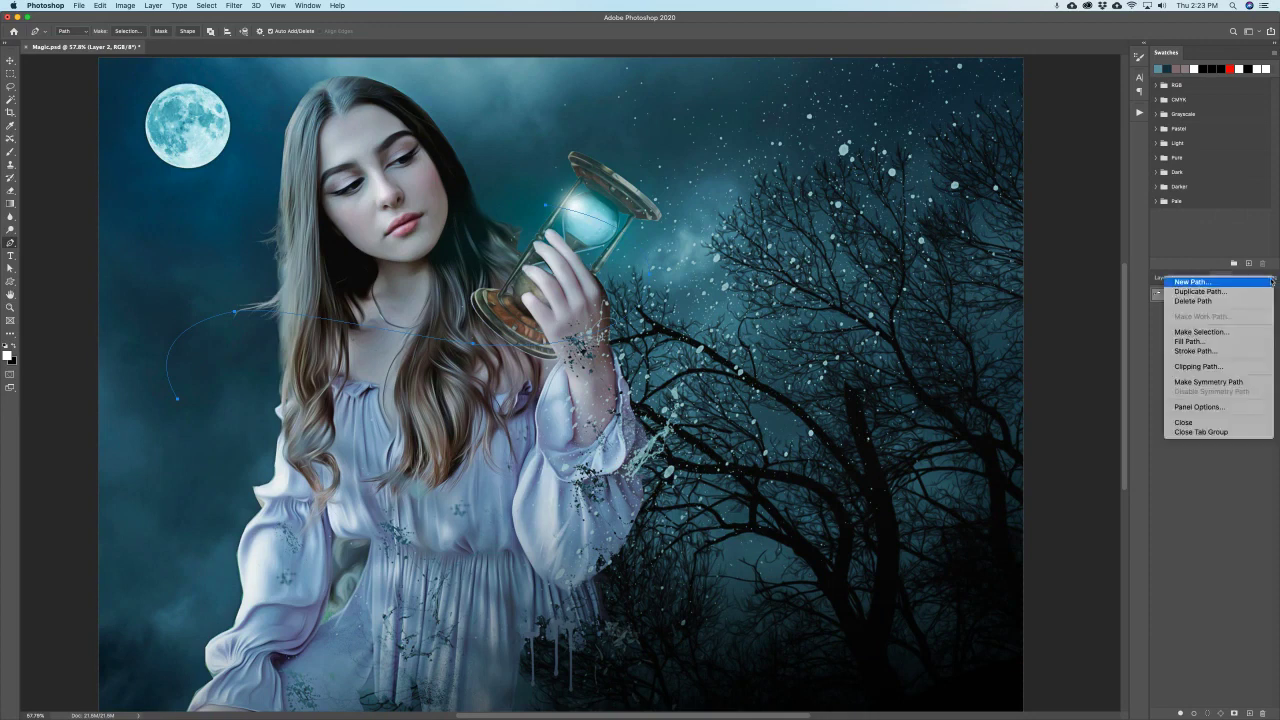
{"action": "left_click", "coordinate": [1192, 351]}
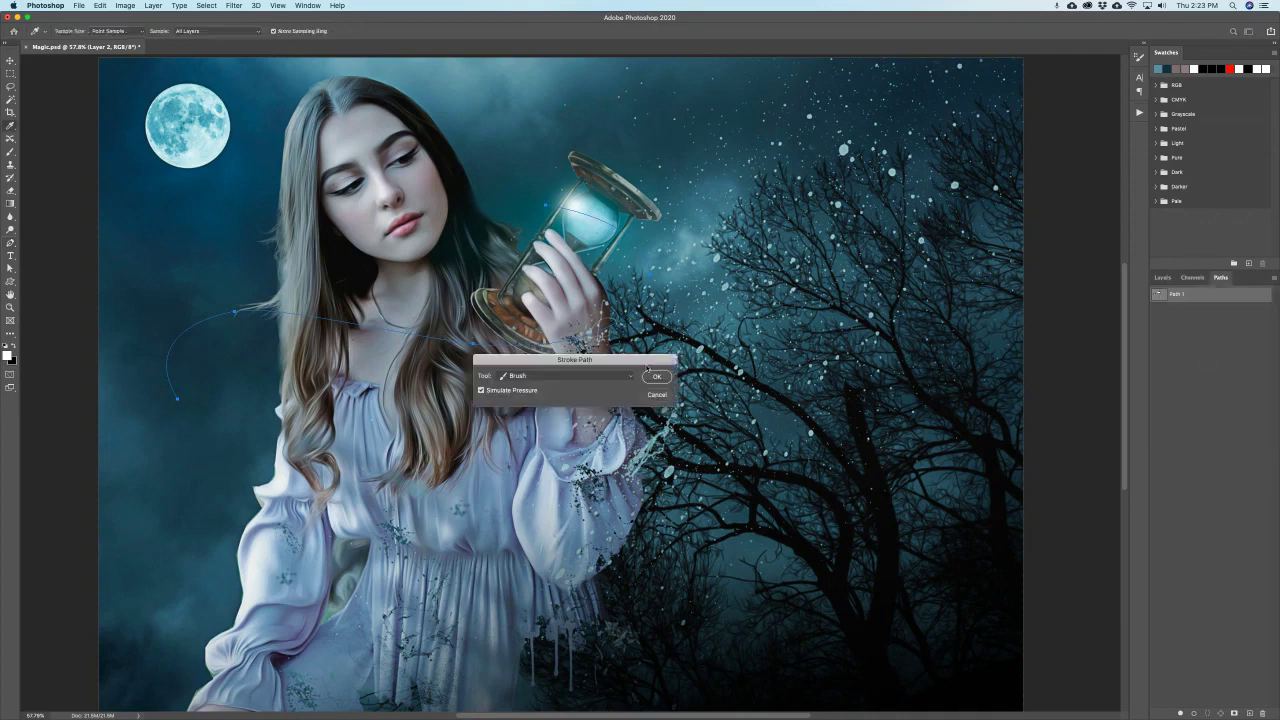
{"action": "left_click", "coordinate": [529, 375]}
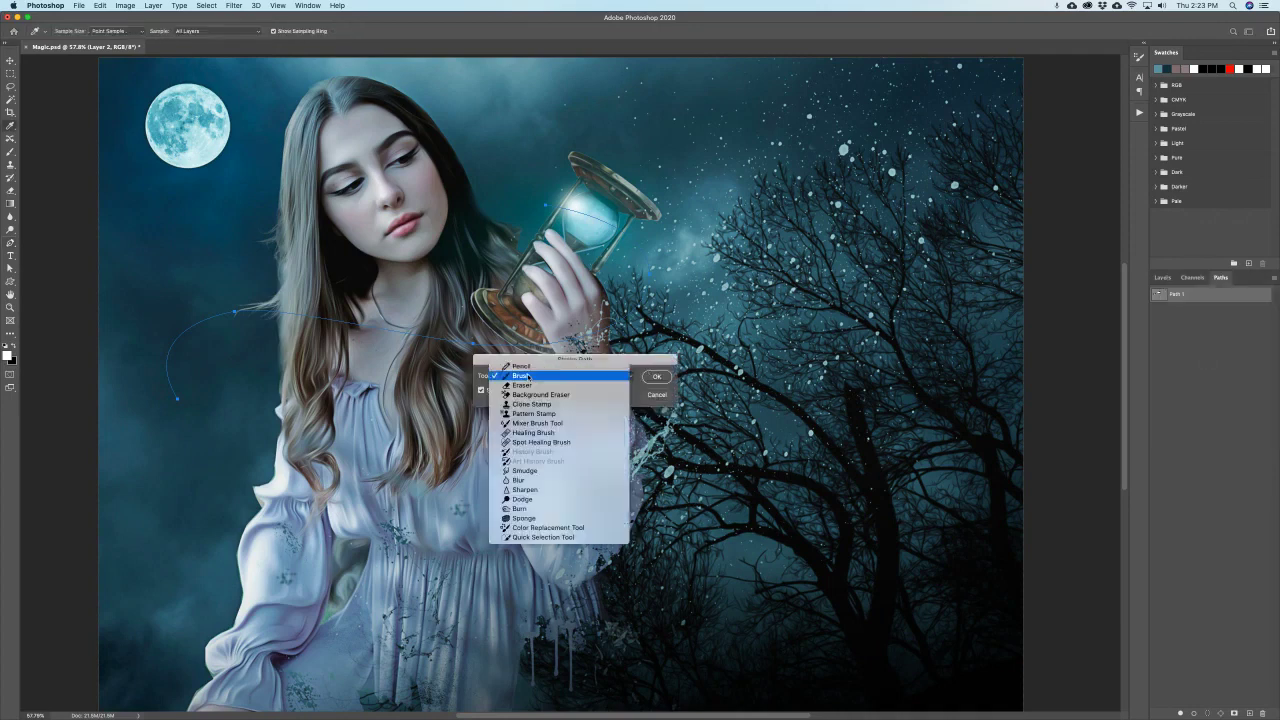
{"action": "left_click", "coordinate": [527, 376]}
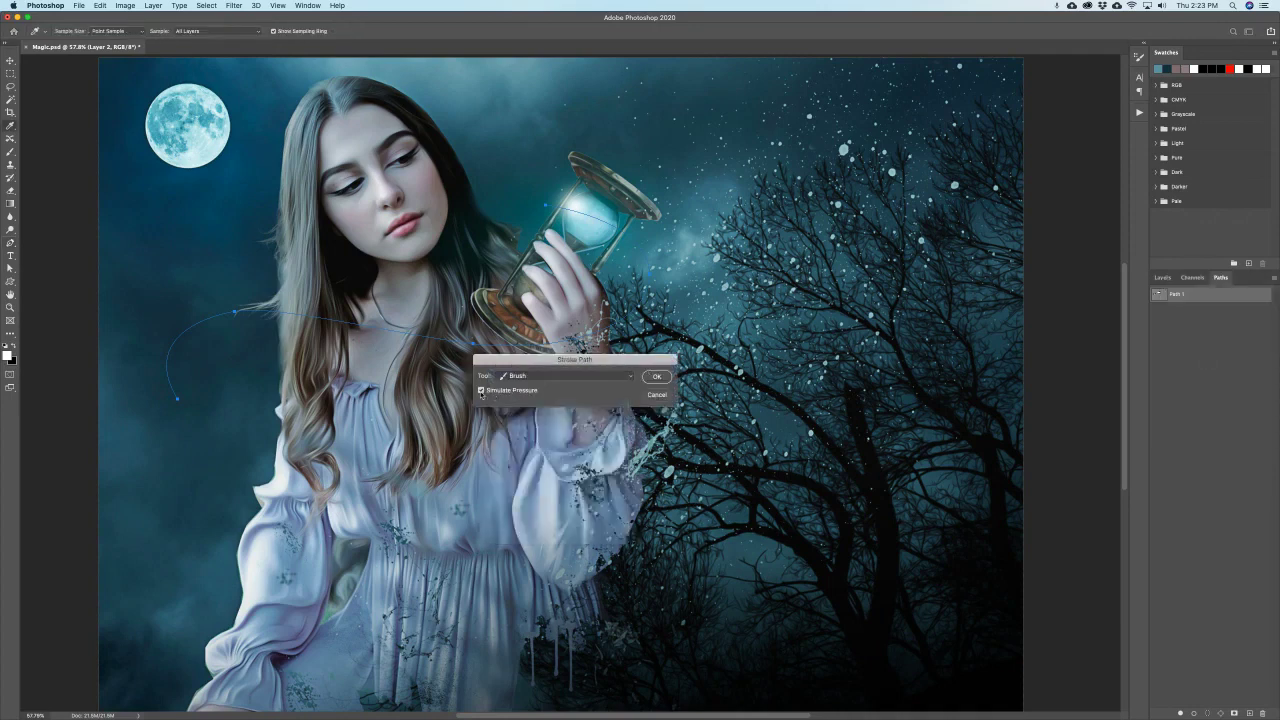
{"action": "left_click", "coordinate": [657, 377]}
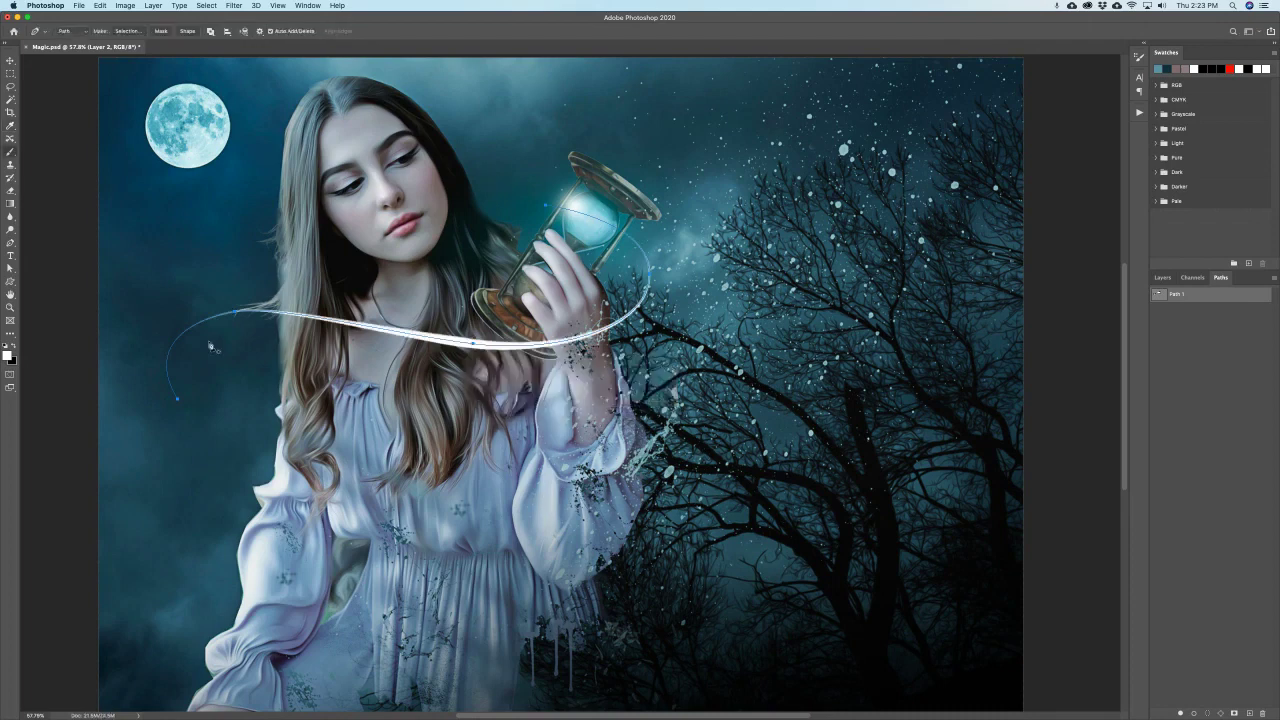
{"action": "left_click", "coordinate": [10, 61]}
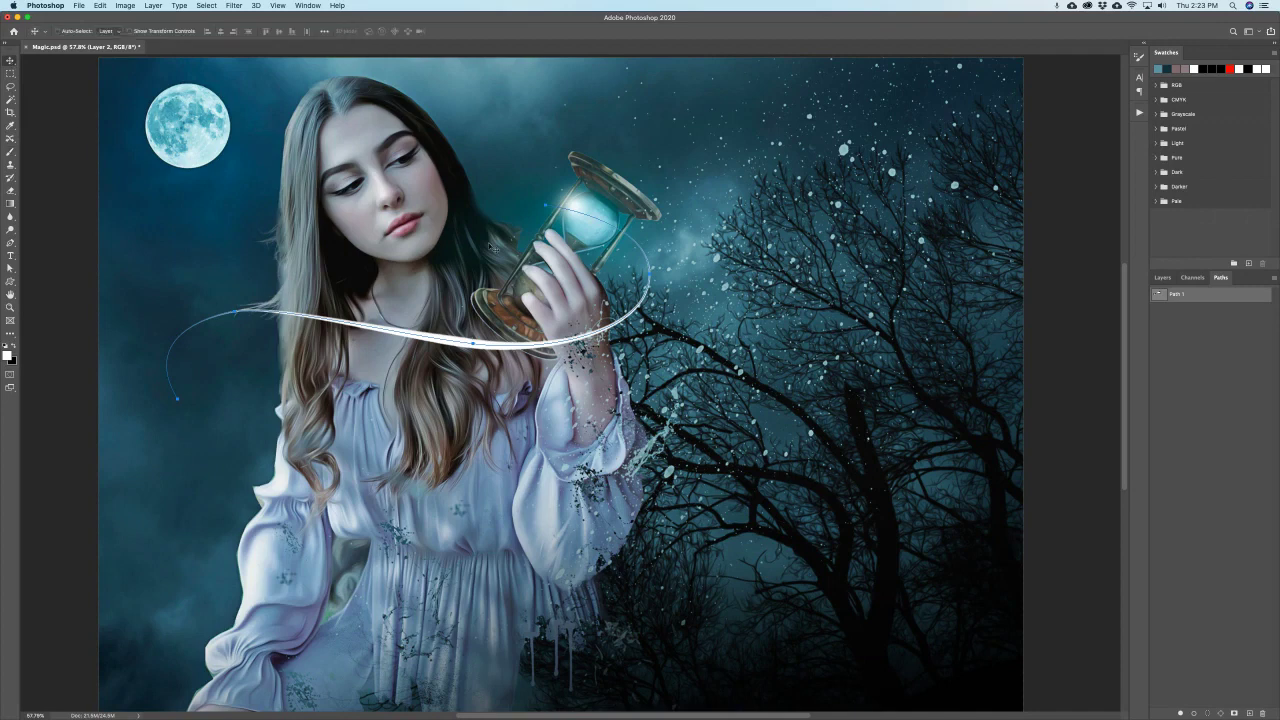
{"action": "left_click_drag", "start_coordinate": [1188, 296], "coordinate": [1265, 712]}
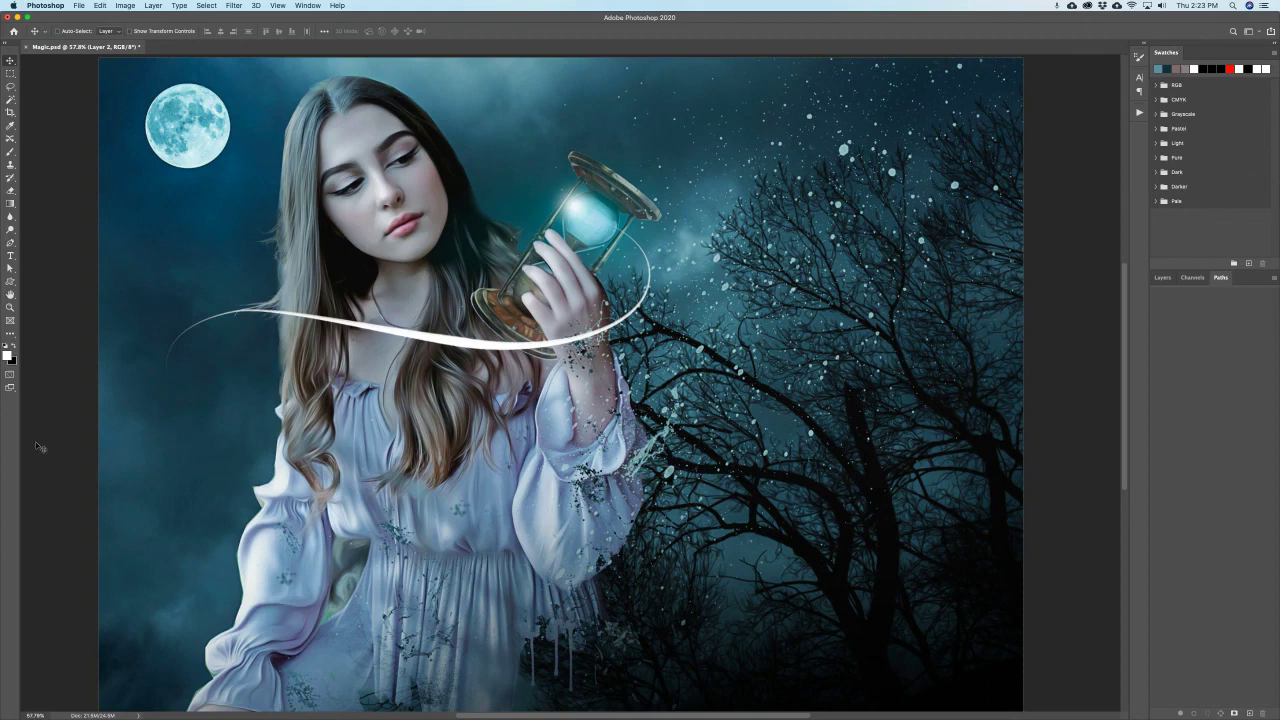
Step: Add an Outer Glow to Layer 2 in teal #498292 sampled from the sky, and increase its size slightly
{"action": "left_click", "coordinate": [1162, 279]}
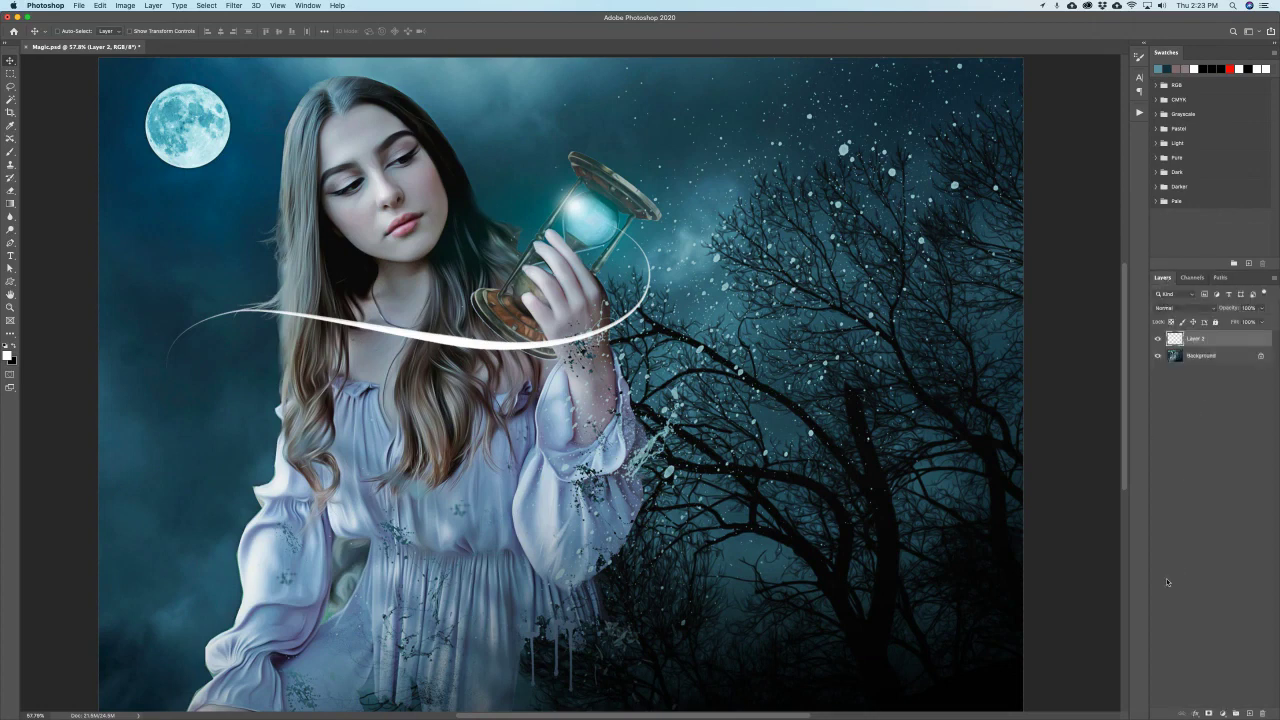
{"action": "left_click", "coordinate": [1195, 713]}
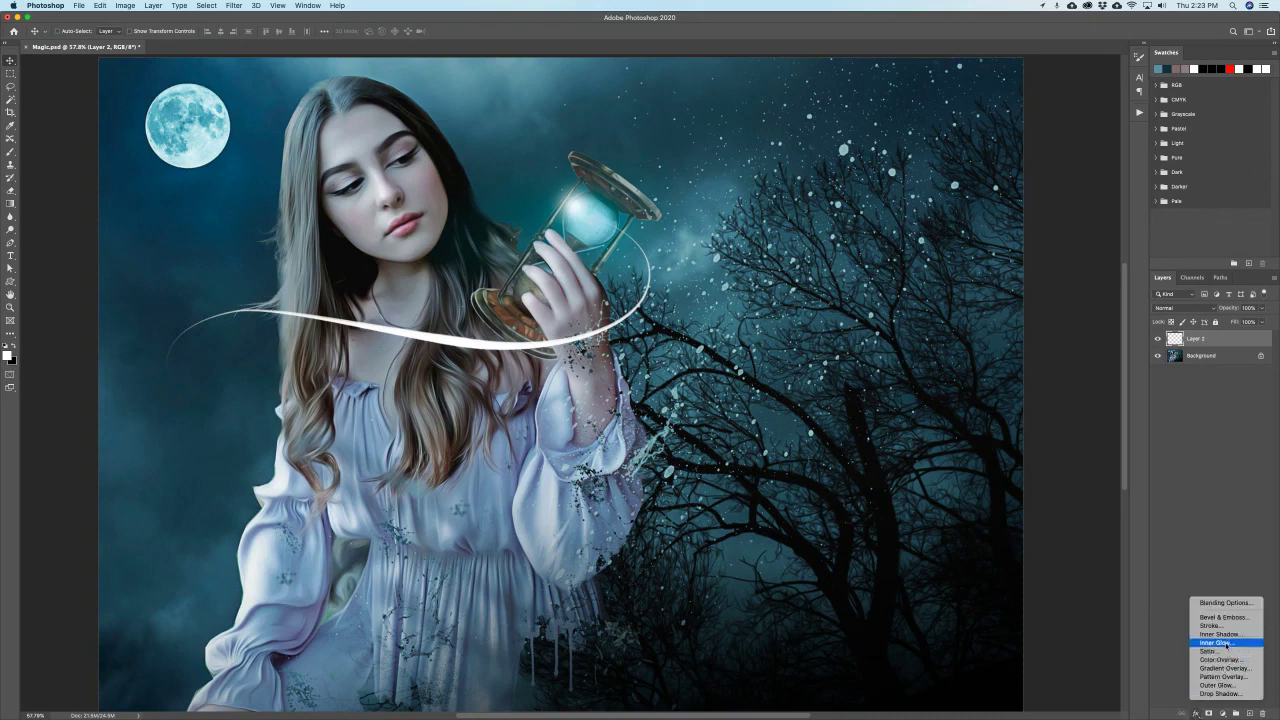
{"action": "left_click", "coordinate": [1218, 685]}
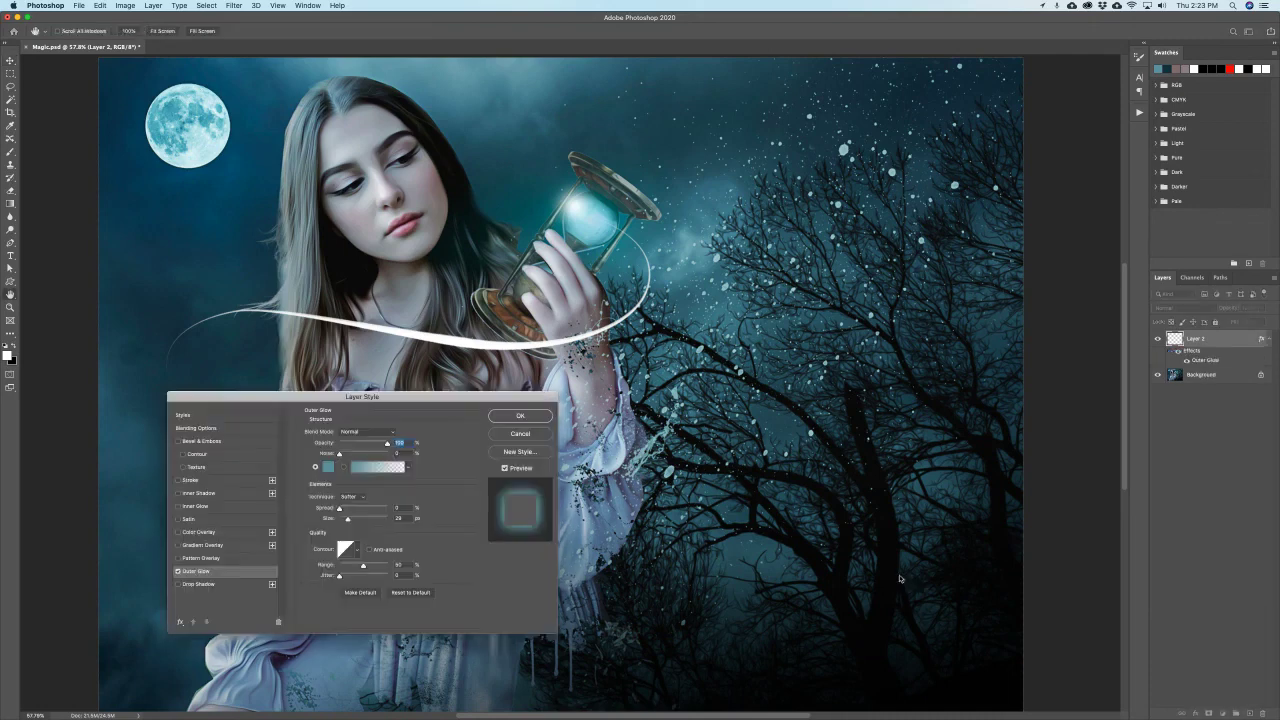
{"action": "left_click", "coordinate": [329, 467]}
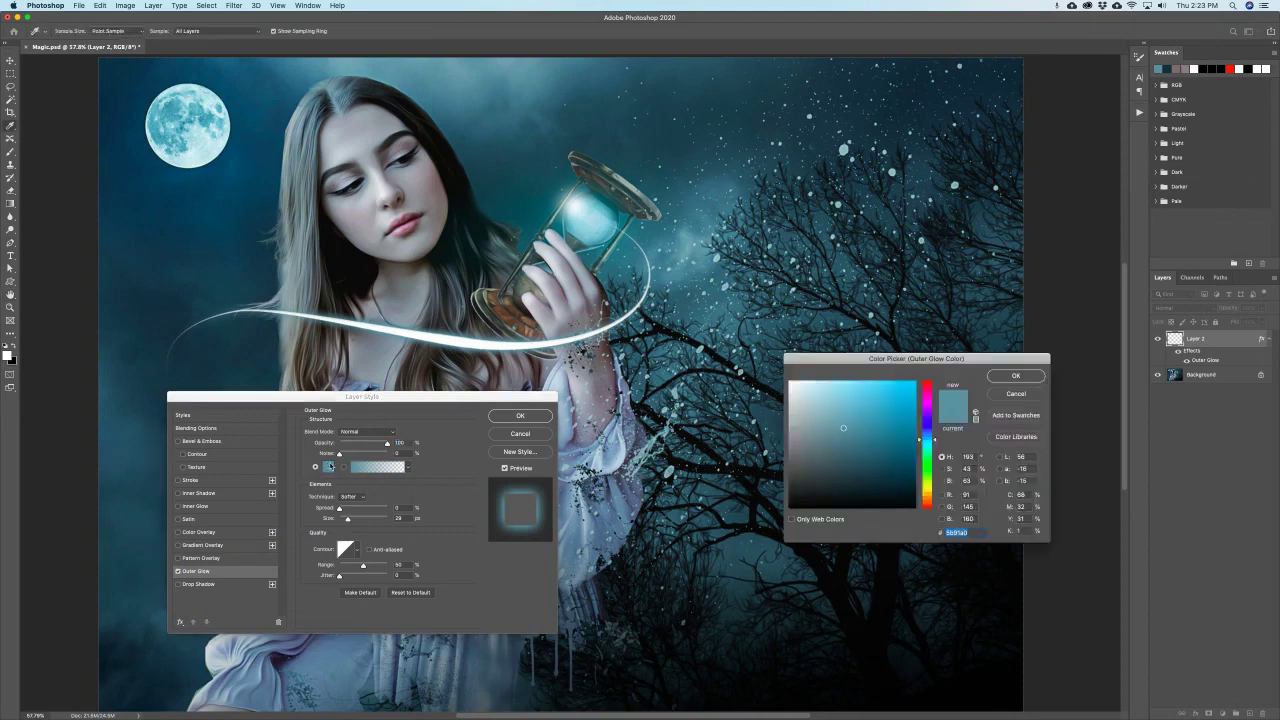
{"action": "left_click", "coordinate": [480, 99]}
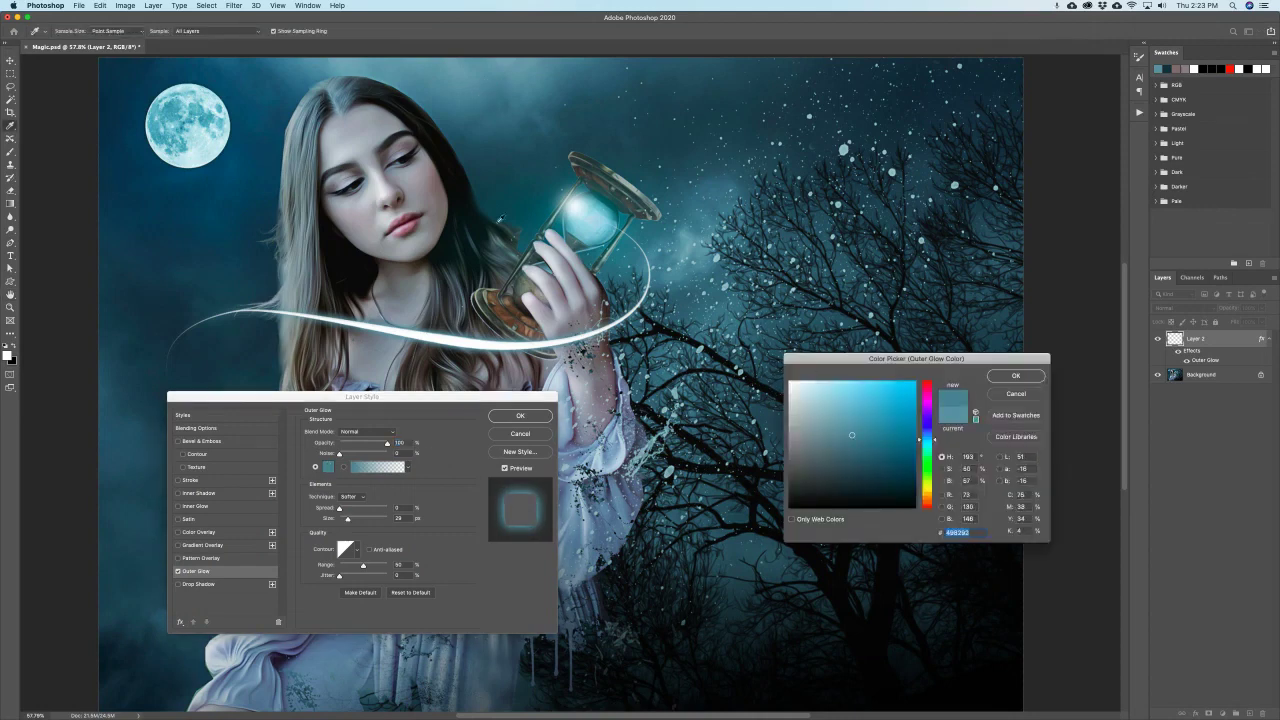
{"action": "left_click", "coordinate": [1013, 378]}
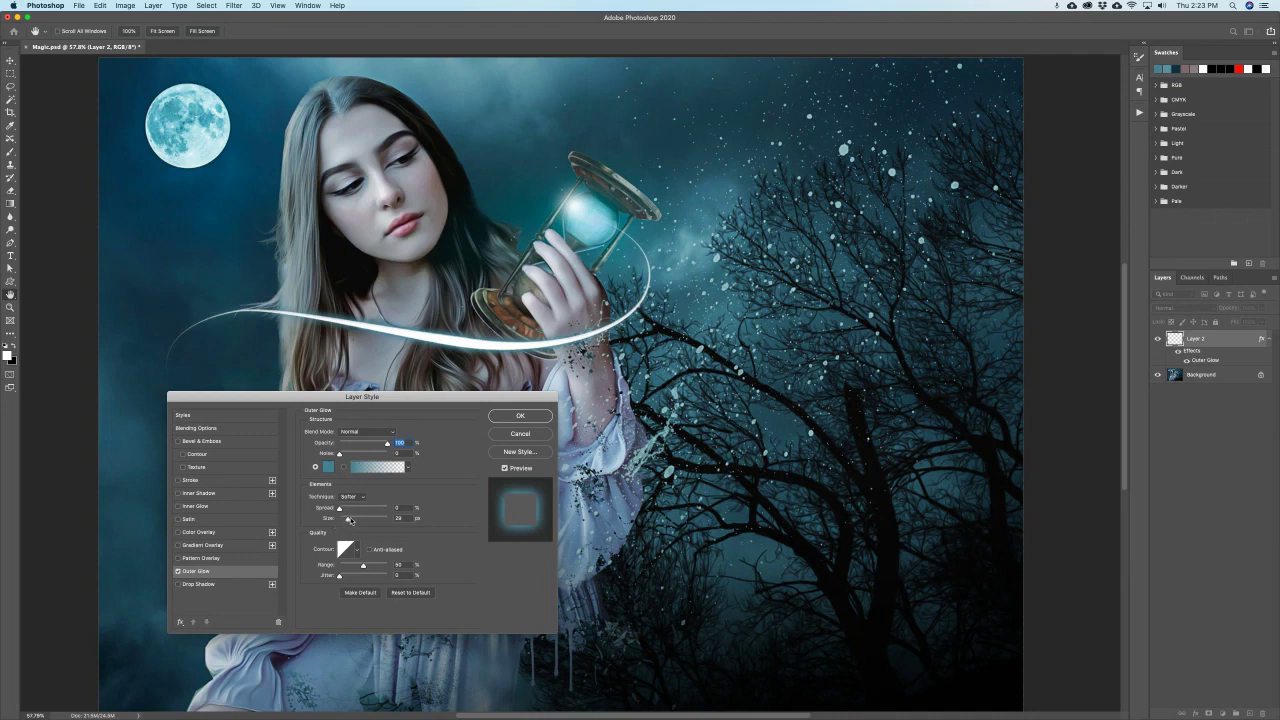
{"action": "left_click_drag", "start_coordinate": [347, 520], "coordinate": [354, 521]}
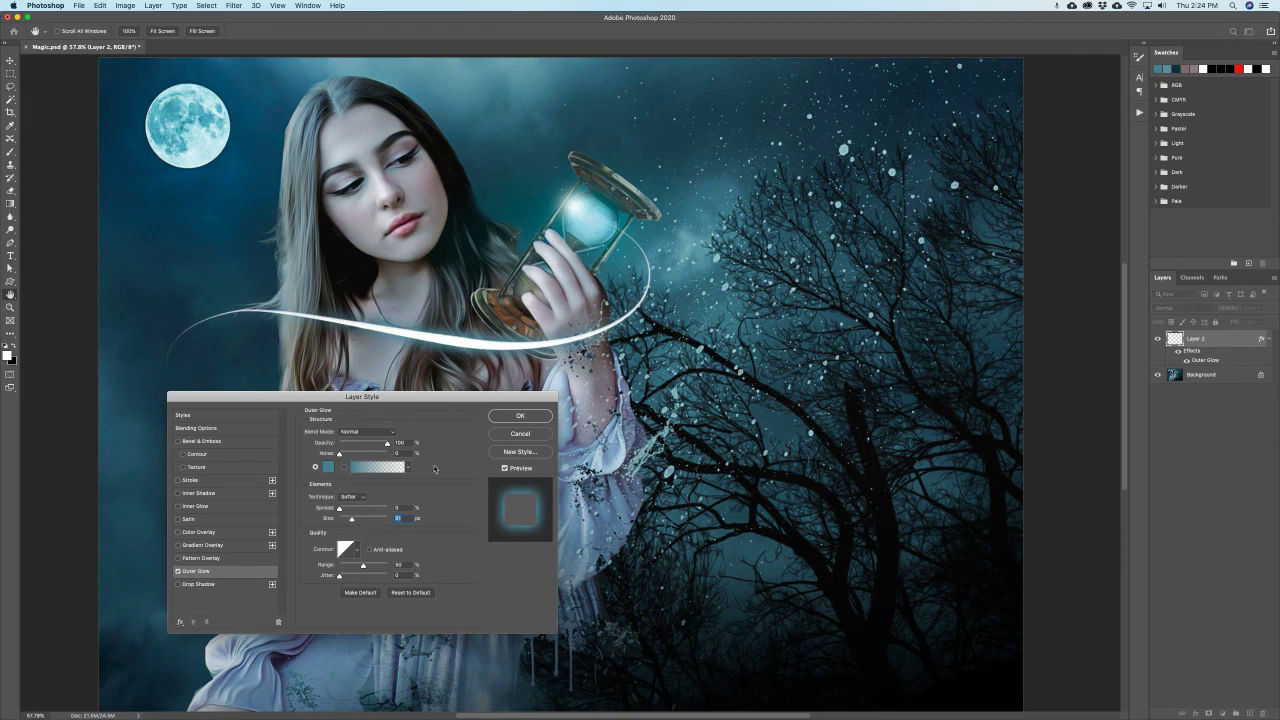
Step: Add an Inner Glow to the streak and set its colour to blue #316376 sampled from the sky
{"action": "left_click", "coordinate": [195, 506]}
{"action": "left_click", "coordinate": [327, 468]}
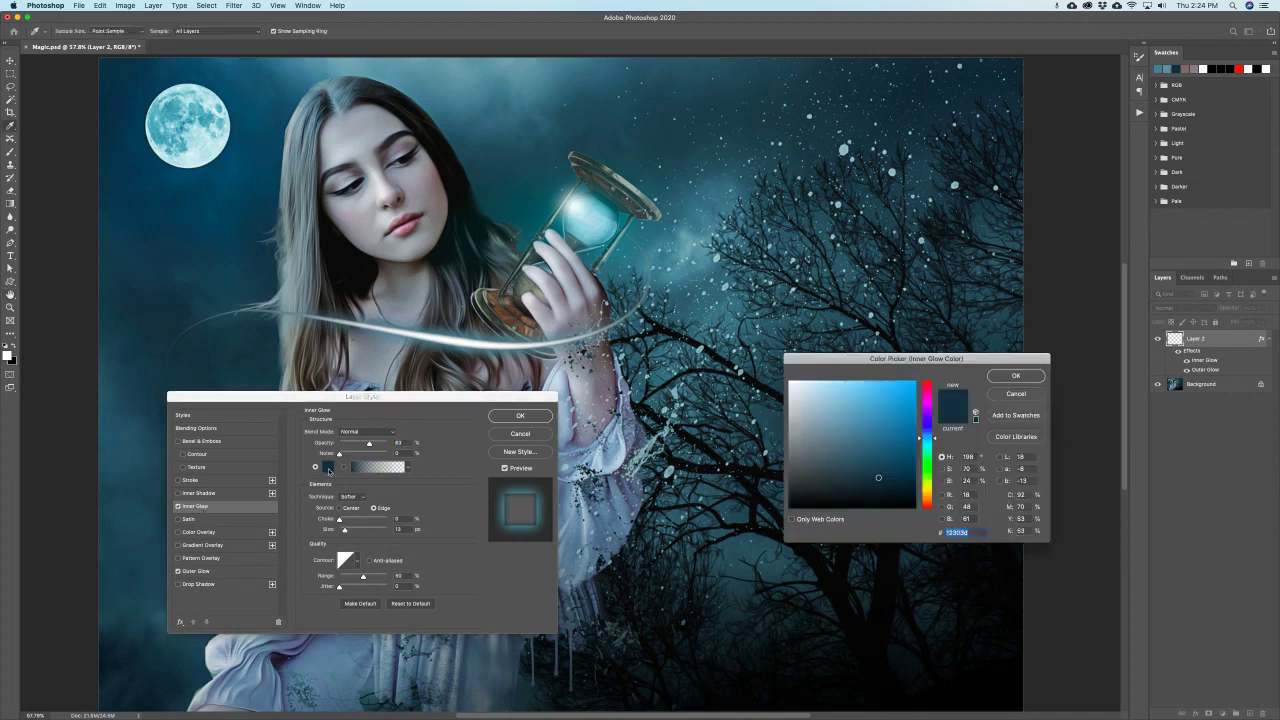
{"action": "left_click", "coordinate": [478, 116]}
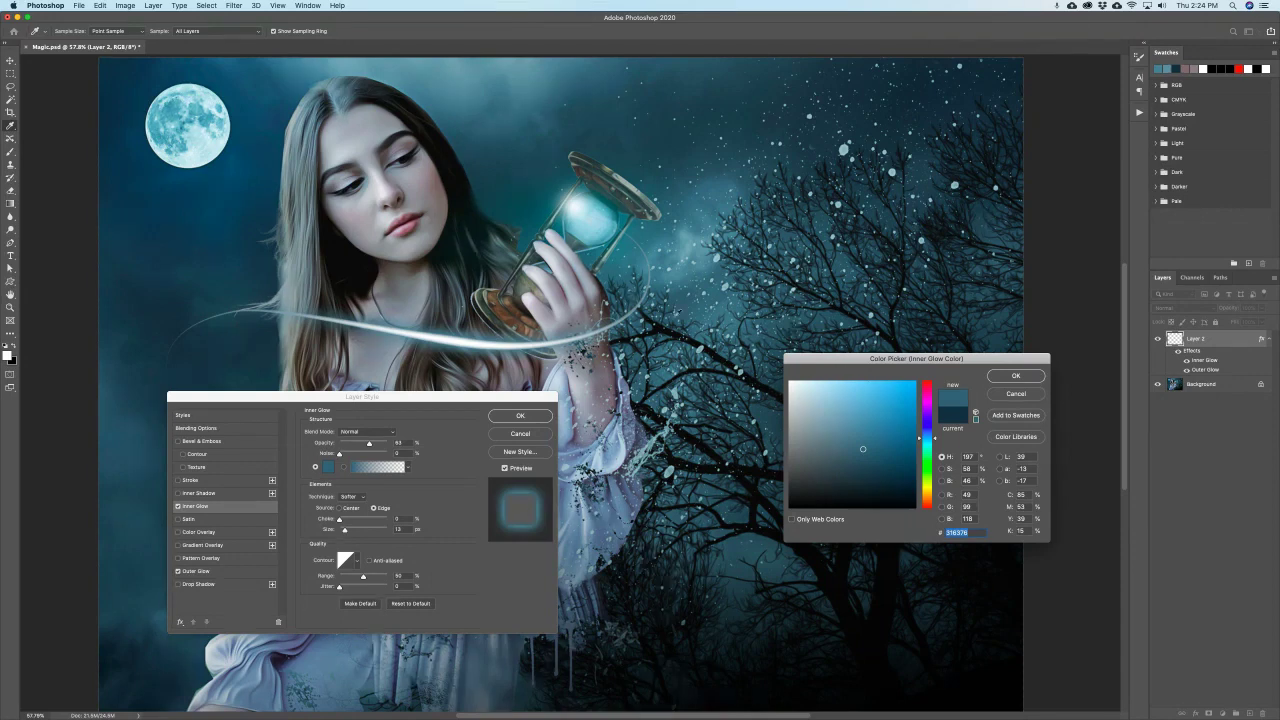
{"action": "left_click", "coordinate": [1015, 375]}
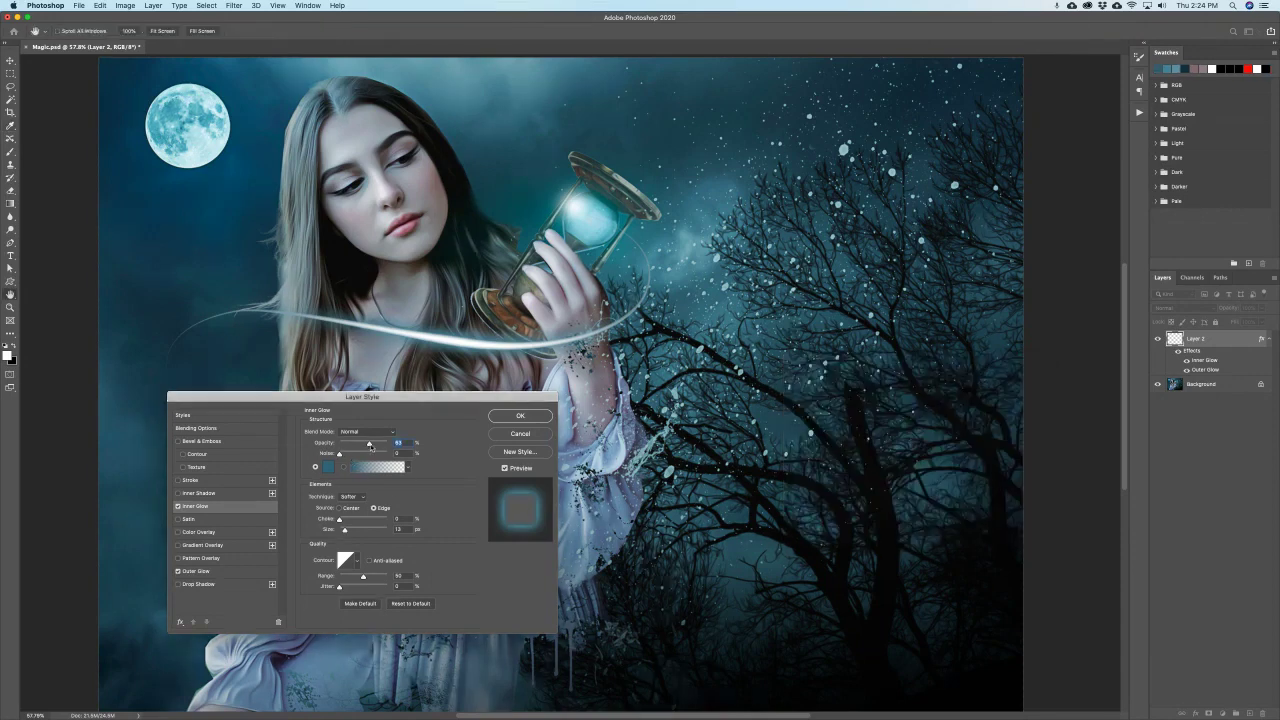
Step: Raise the Inner Glow opacity to 89% and reduce its size, and apply the layer style
{"action": "left_click_drag", "start_coordinate": [369, 444], "coordinate": [380, 447]}
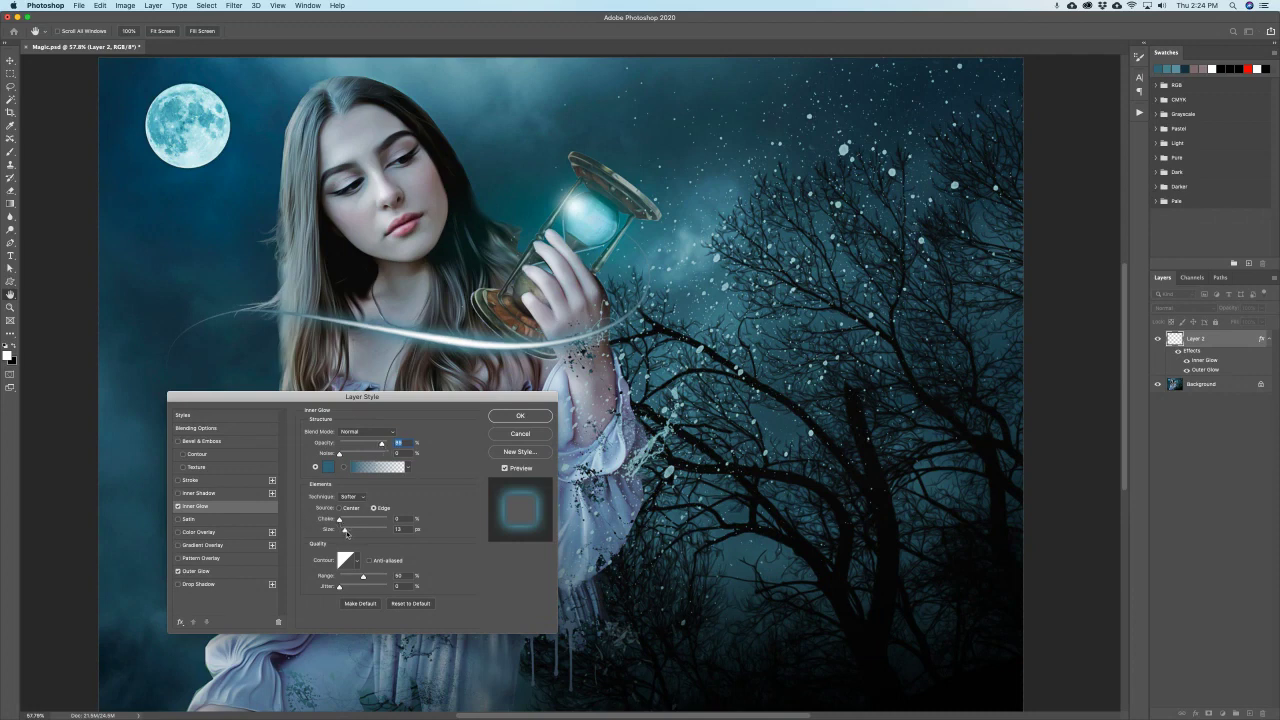
{"action": "left_click_drag", "start_coordinate": [346, 532], "coordinate": [344, 531]}
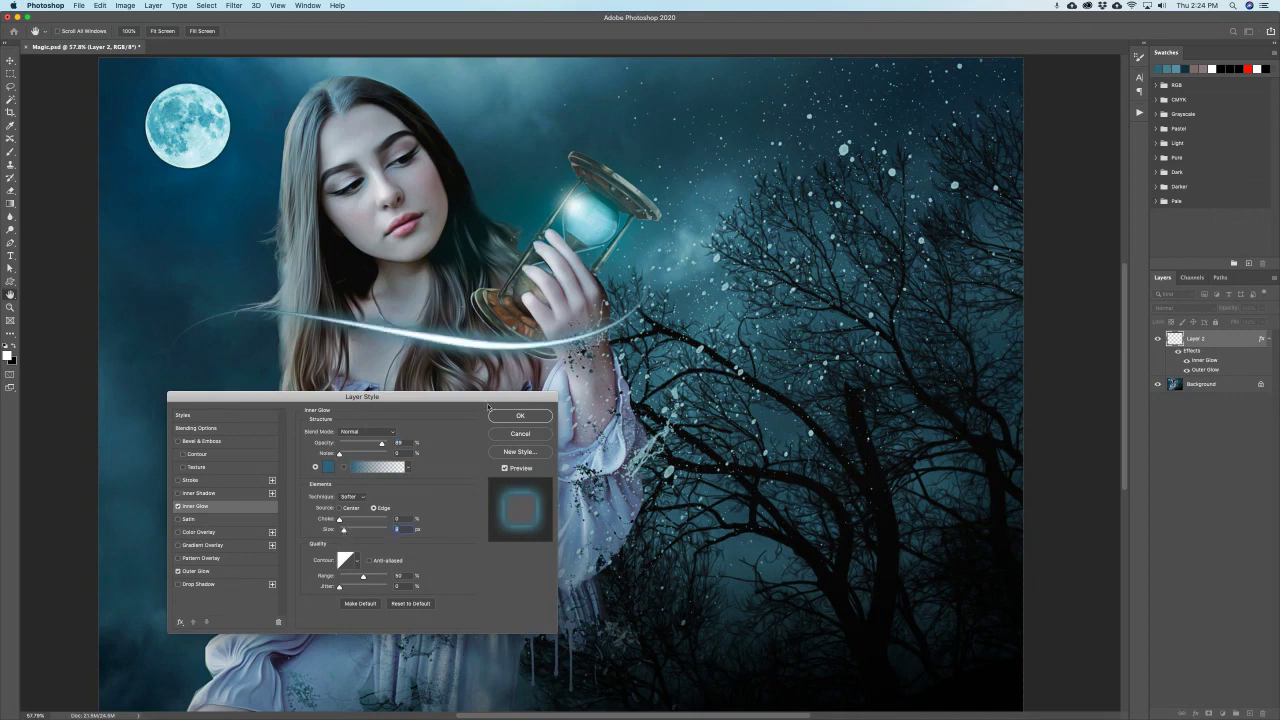
{"action": "left_click_drag", "start_coordinate": [344, 531], "coordinate": [338, 535]}
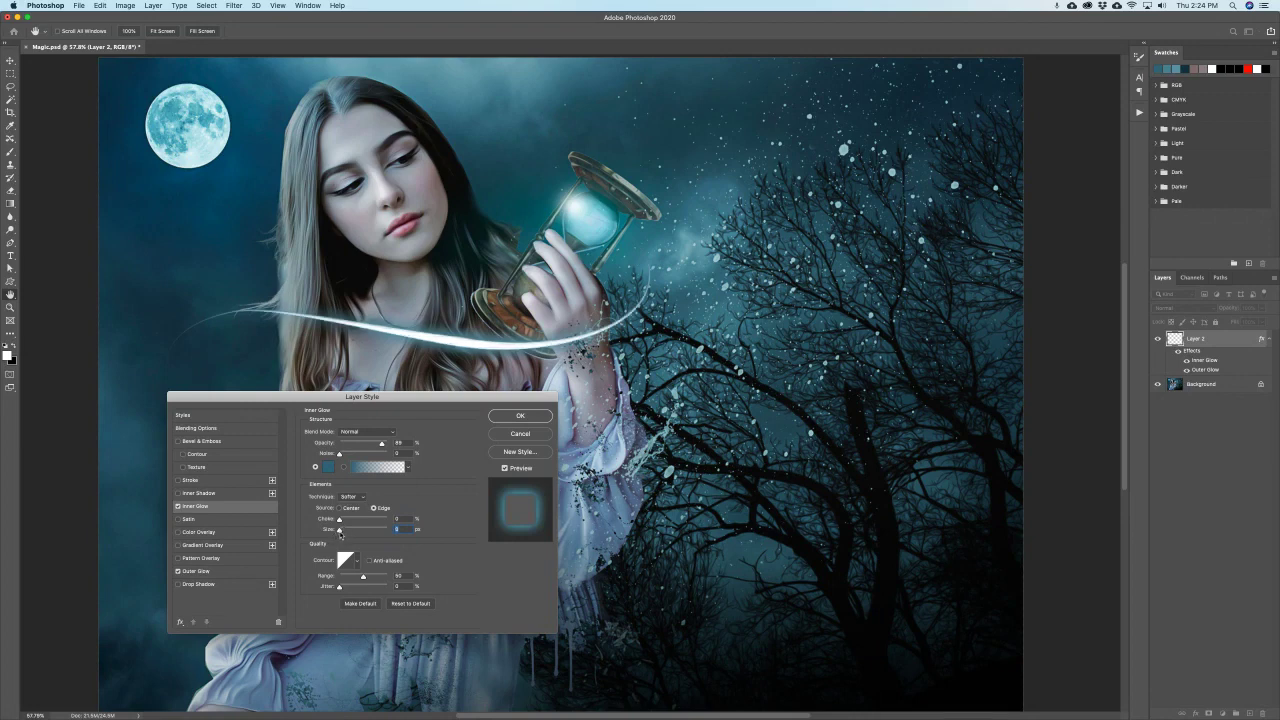
{"action": "left_click_drag", "start_coordinate": [340, 533], "coordinate": [340, 533]}
{"action": "left_click", "coordinate": [520, 417]}
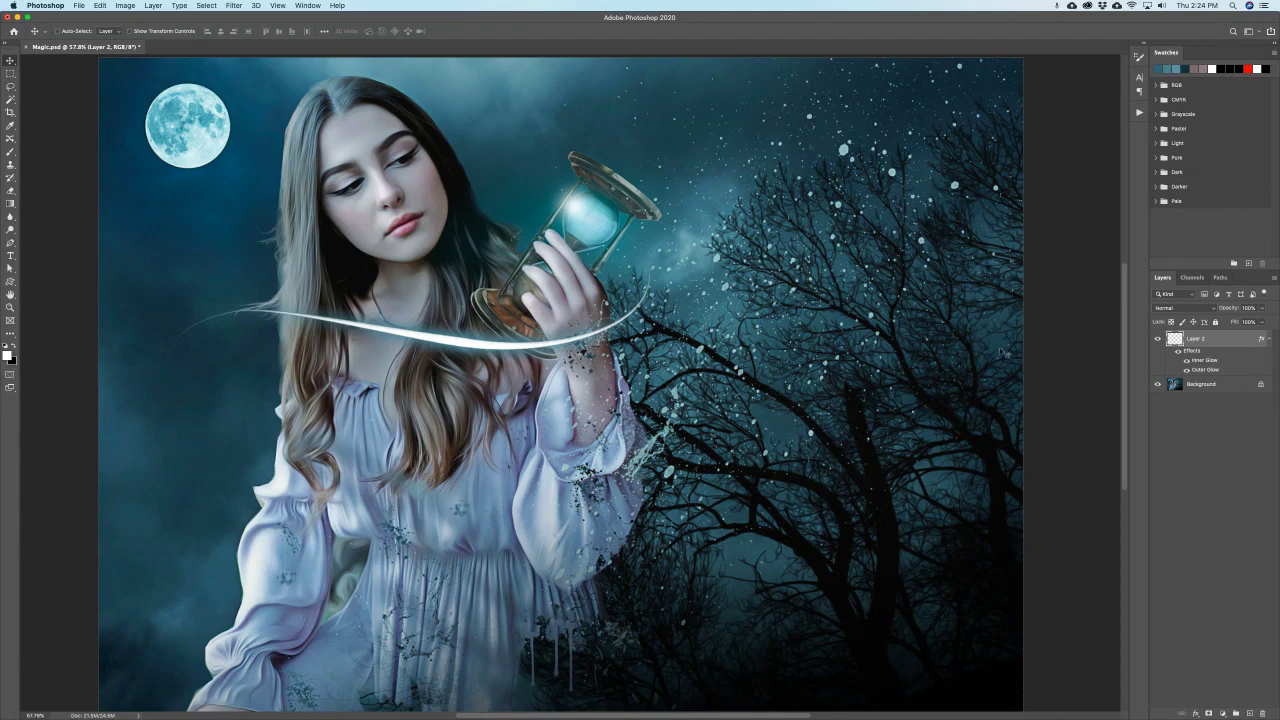
Step: Preview other blend modes on Layer 2 but keep Normal, and lower the layer's opacity to 68%
{"action": "left_click", "coordinate": [1182, 308]}
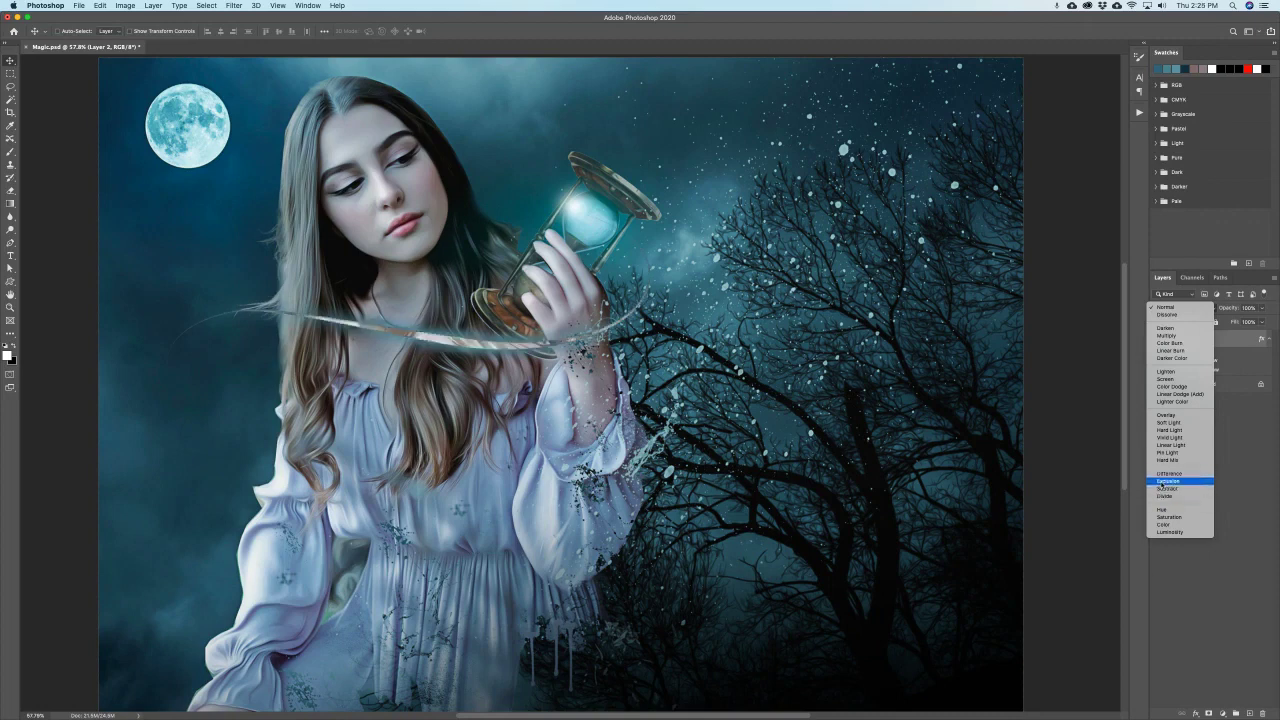
{"action": "left_click", "coordinate": [1183, 565]}
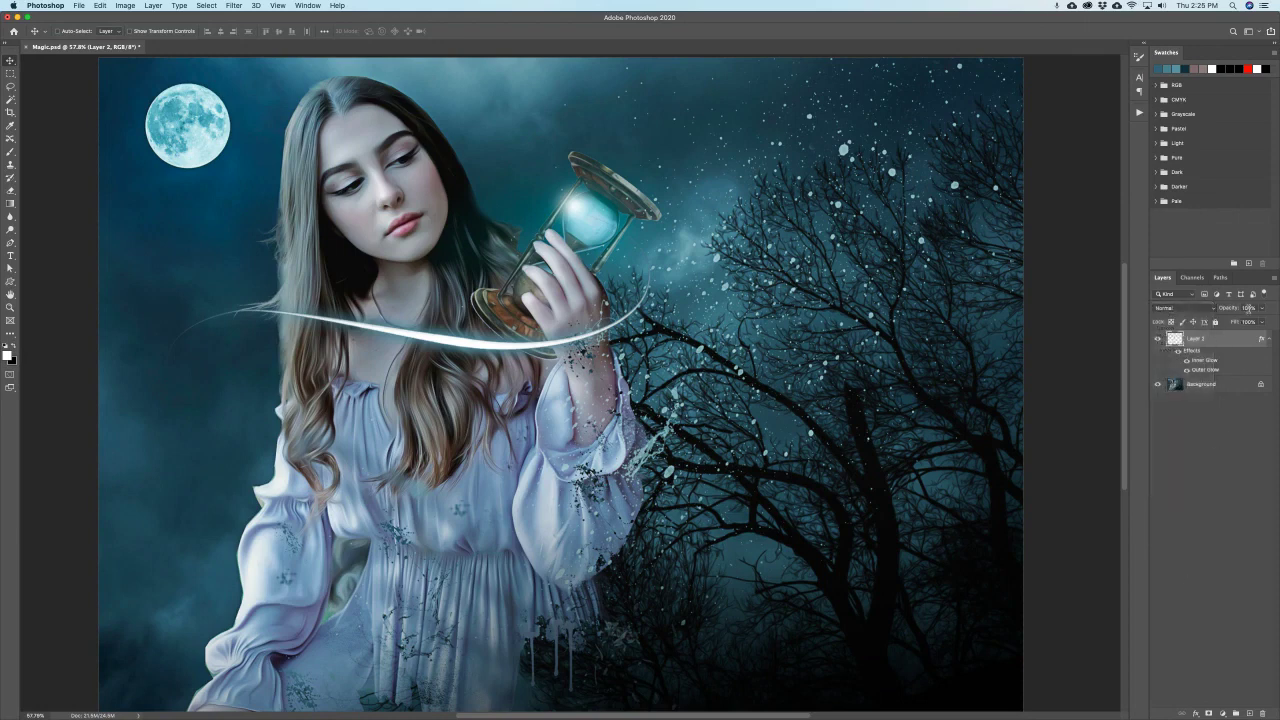
{"action": "left_click", "coordinate": [1262, 309]}
{"action": "left_click_drag", "start_coordinate": [1253, 321], "coordinate": [1247, 323]}
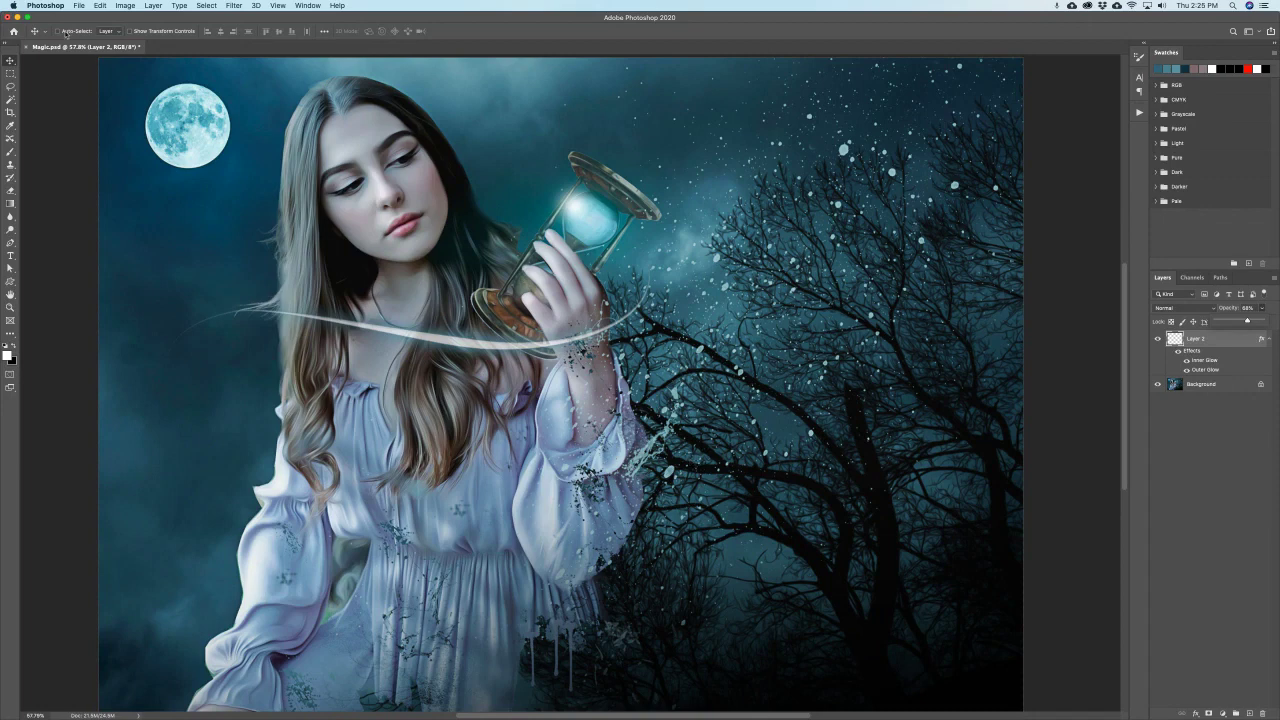
{"action": "key", "text": "Return"}
Step: Duplicate the light streak, rotate the copy clockwise about 23 degrees, and move it up to cross the original over the woman's chest
{"action": "left_click_drag", "start_coordinate": [438, 342], "coordinate": [440, 428]}
{"action": "key", "text": "ctrl+t"}
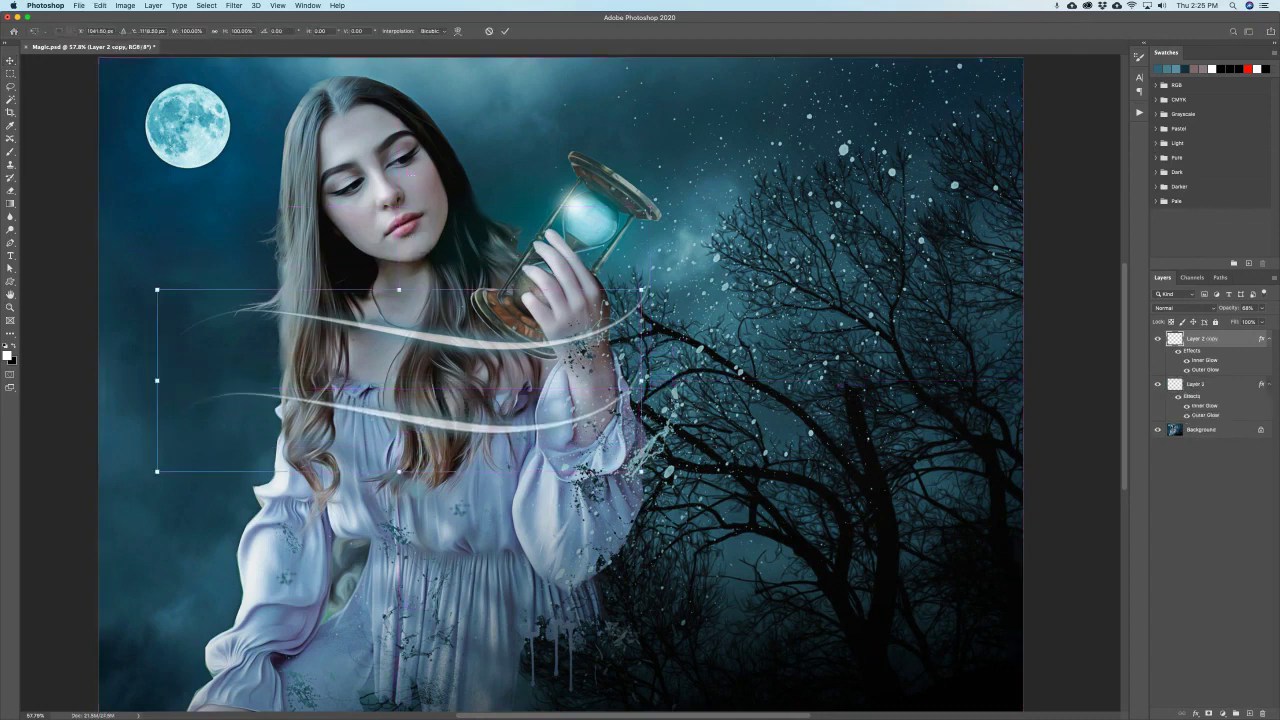
{"action": "left_click_drag", "start_coordinate": [655, 420], "coordinate": [632, 491]}
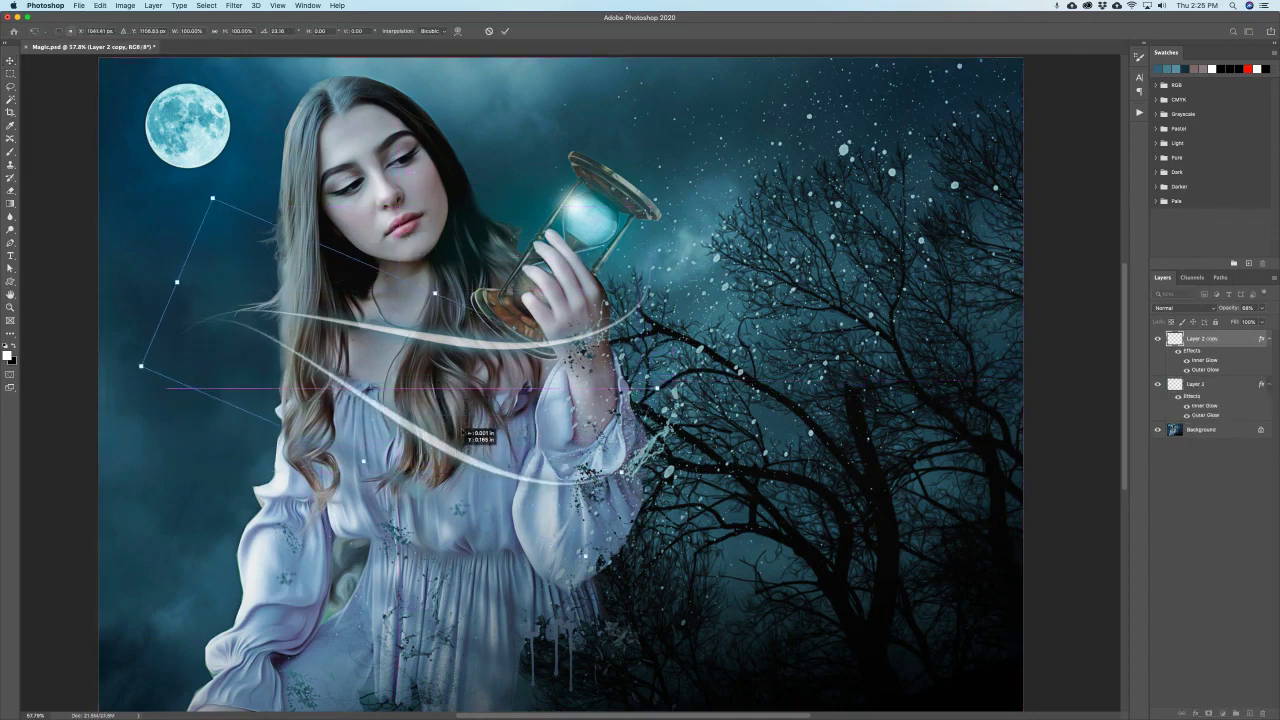
{"action": "left_click_drag", "start_coordinate": [460, 452], "coordinate": [466, 359]}
{"action": "key", "text": "Return"}
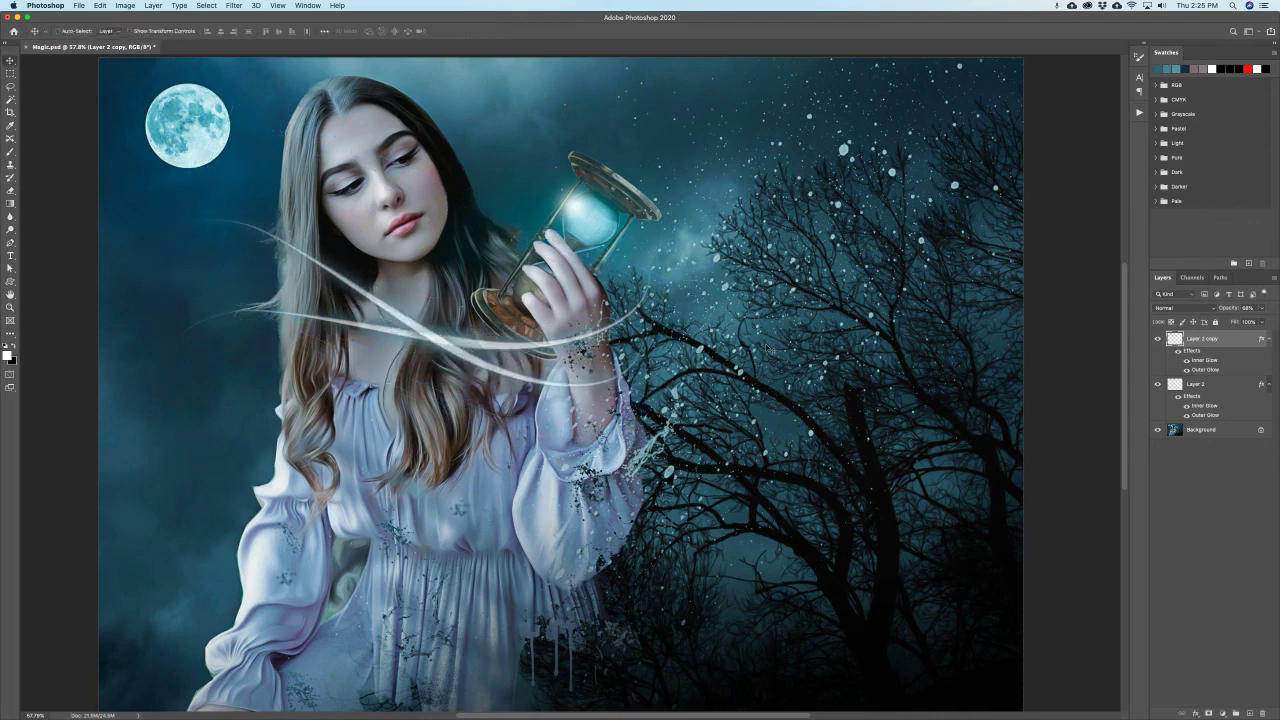
Step: Flip the streak copy vertically and position it so it sweeps from the hair up to the hourglass's glowing bulb
{"action": "key", "text": "super+t"}
{"action": "right_click", "coordinate": [424, 331]}
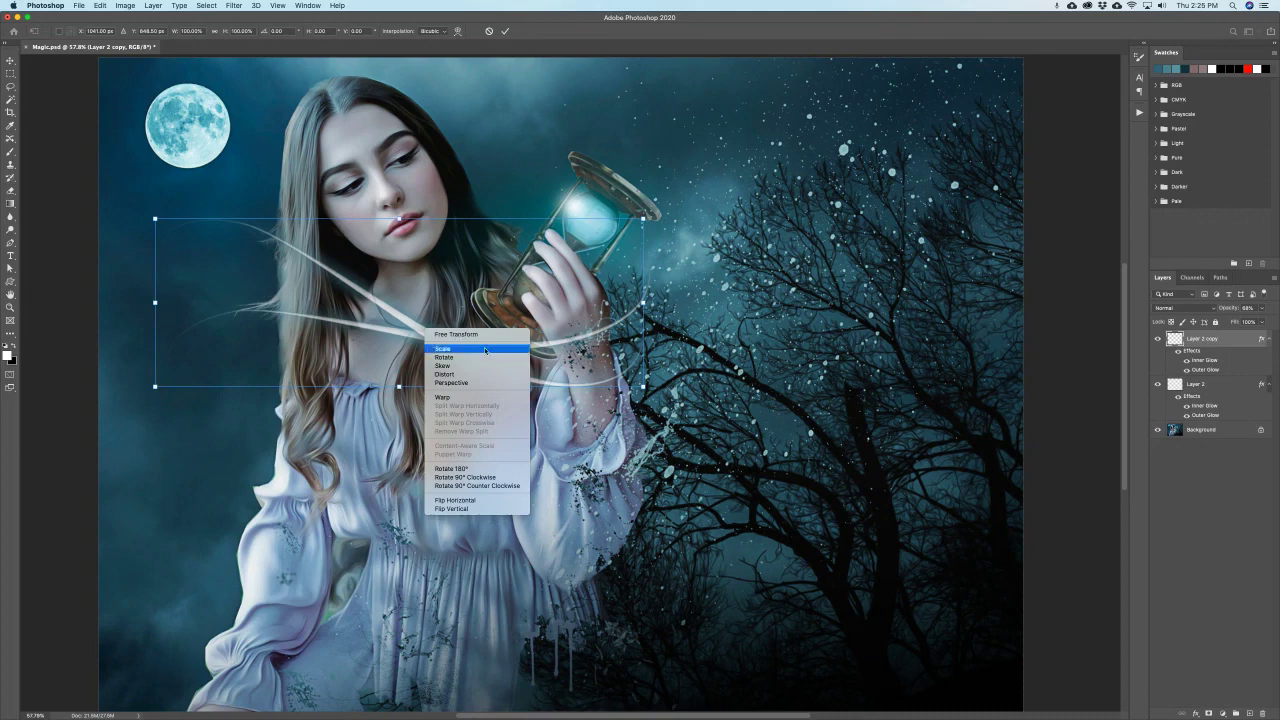
{"action": "left_click", "coordinate": [451, 508]}
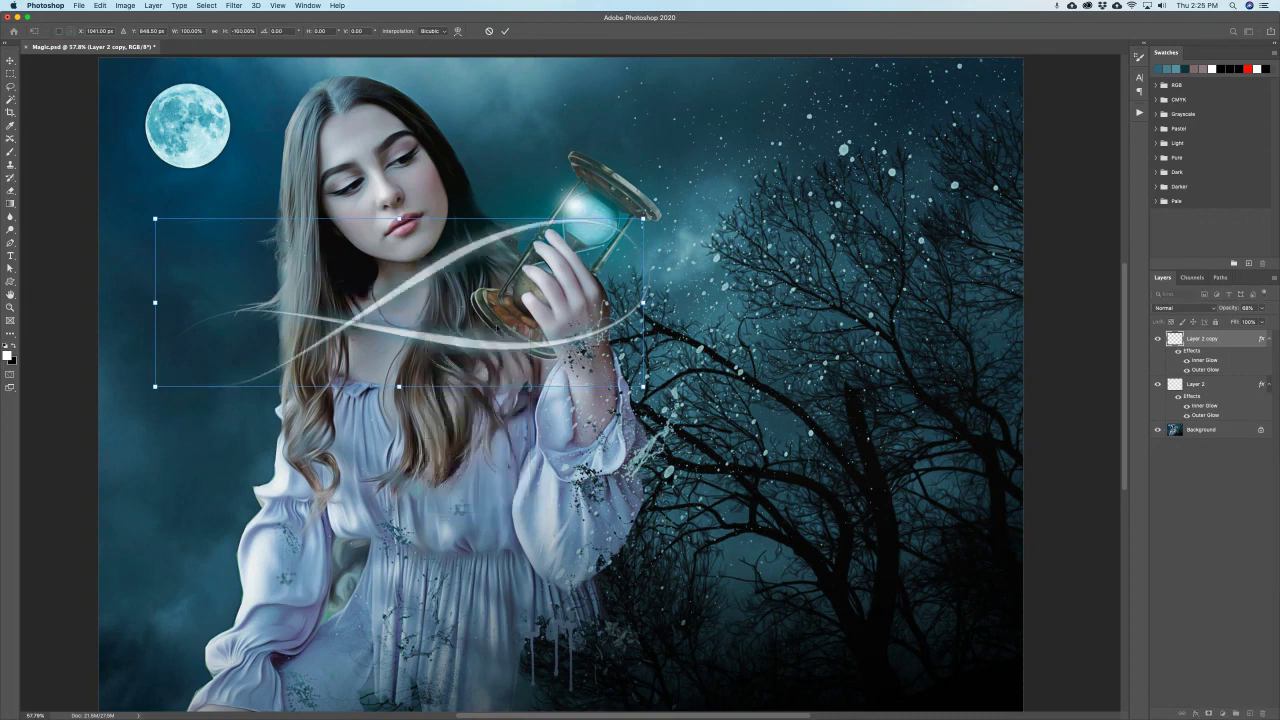
{"action": "left_click_drag", "start_coordinate": [504, 236], "coordinate": [536, 222]}
{"action": "key", "text": "Return"}
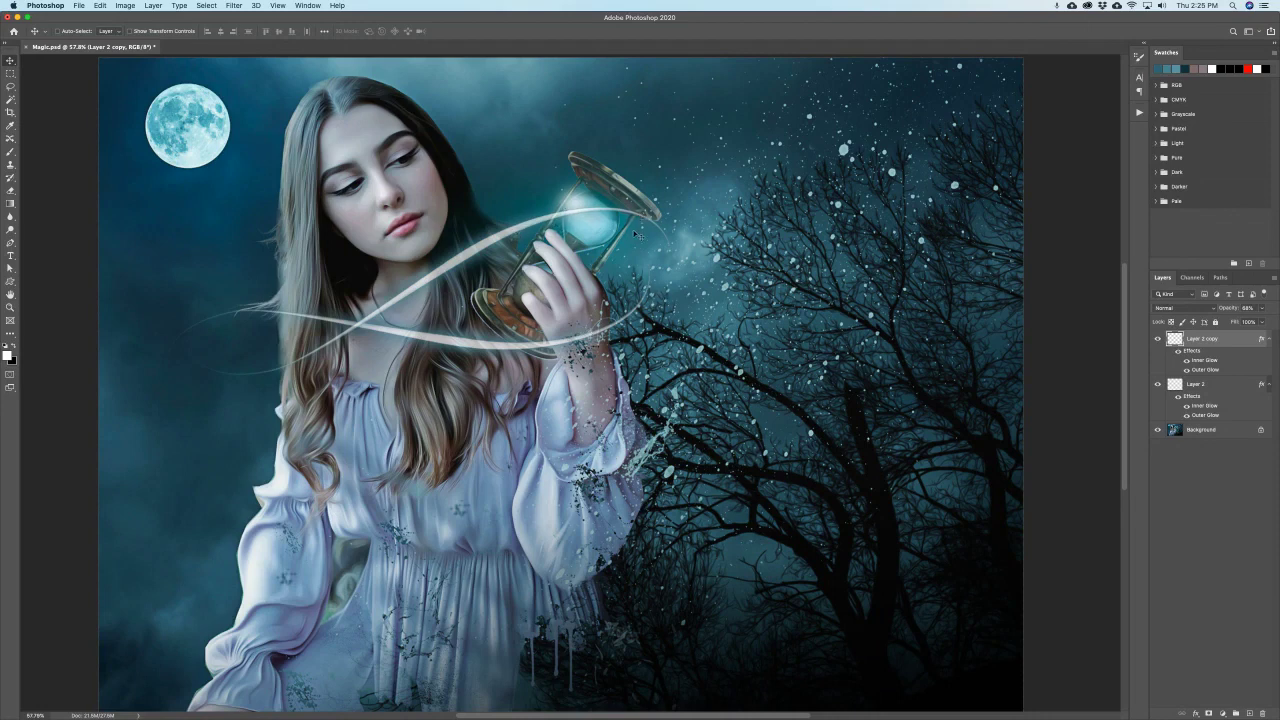
{"action": "left_click_drag", "start_coordinate": [521, 231], "coordinate": [469, 222]}
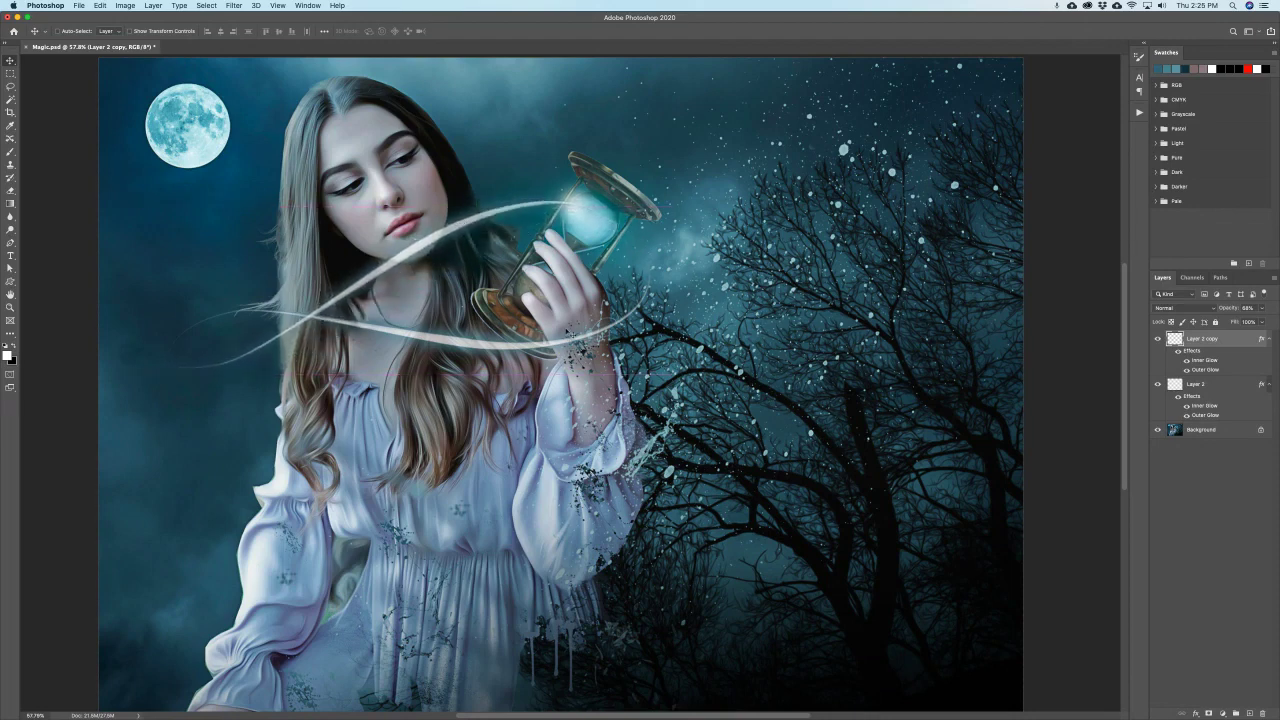
Step: Select the original streak on Layer 2 and move it slightly up and toward the woman's hair, across the hand holding the hourglass
{"action": "right_click", "coordinate": [540, 347]}
{"action": "left_click", "coordinate": [552, 349]}
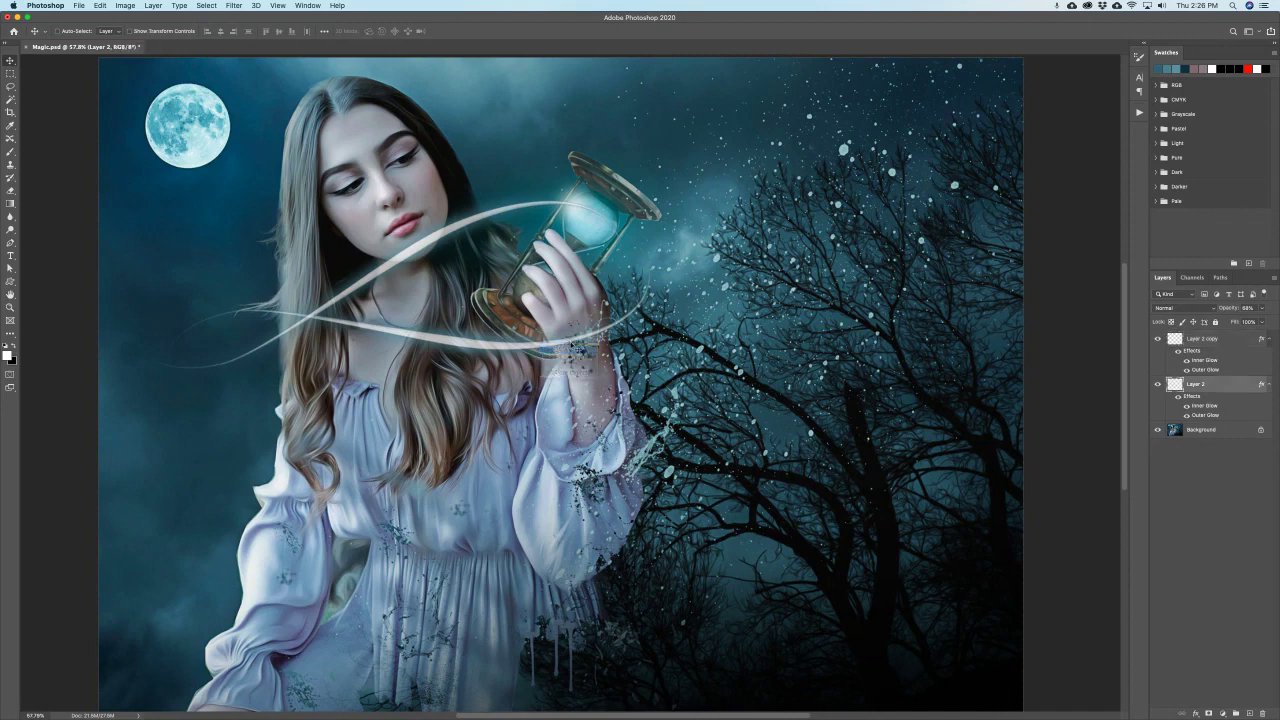
{"action": "right_click", "coordinate": [525, 346]}
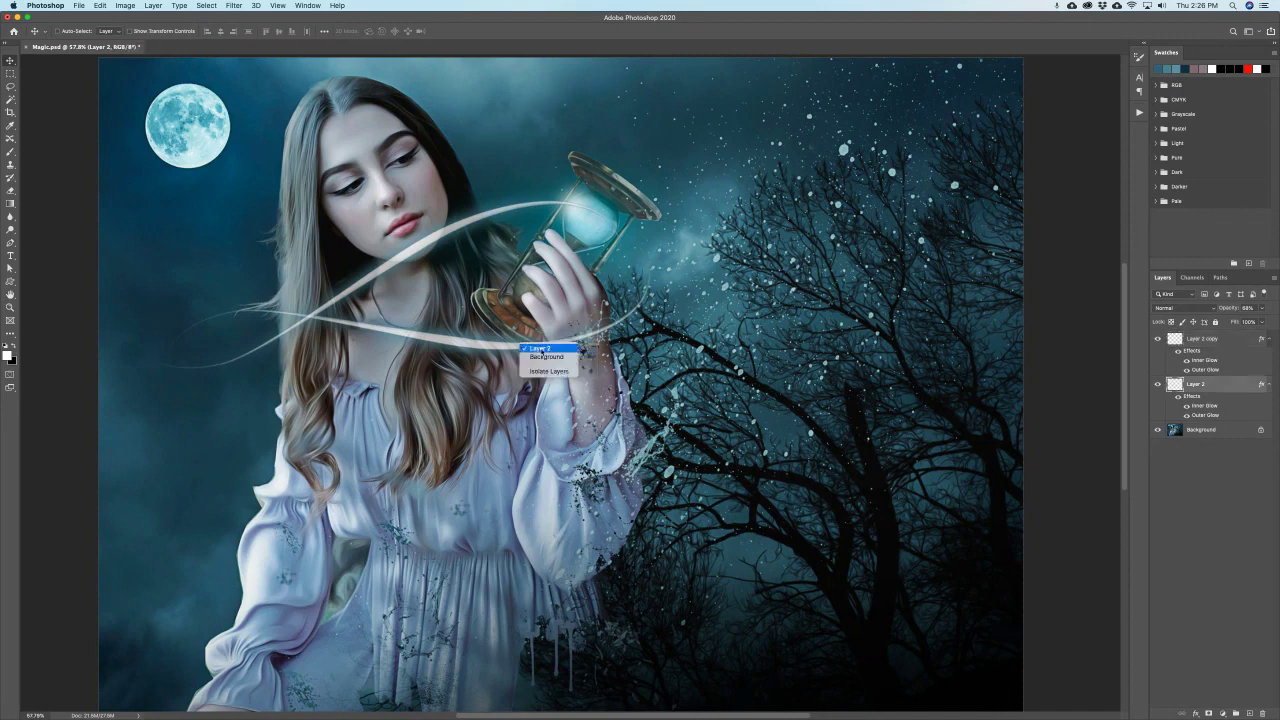
{"action": "left_click", "coordinate": [540, 347]}
{"action": "left_click_drag", "start_coordinate": [540, 347], "coordinate": [533, 308]}
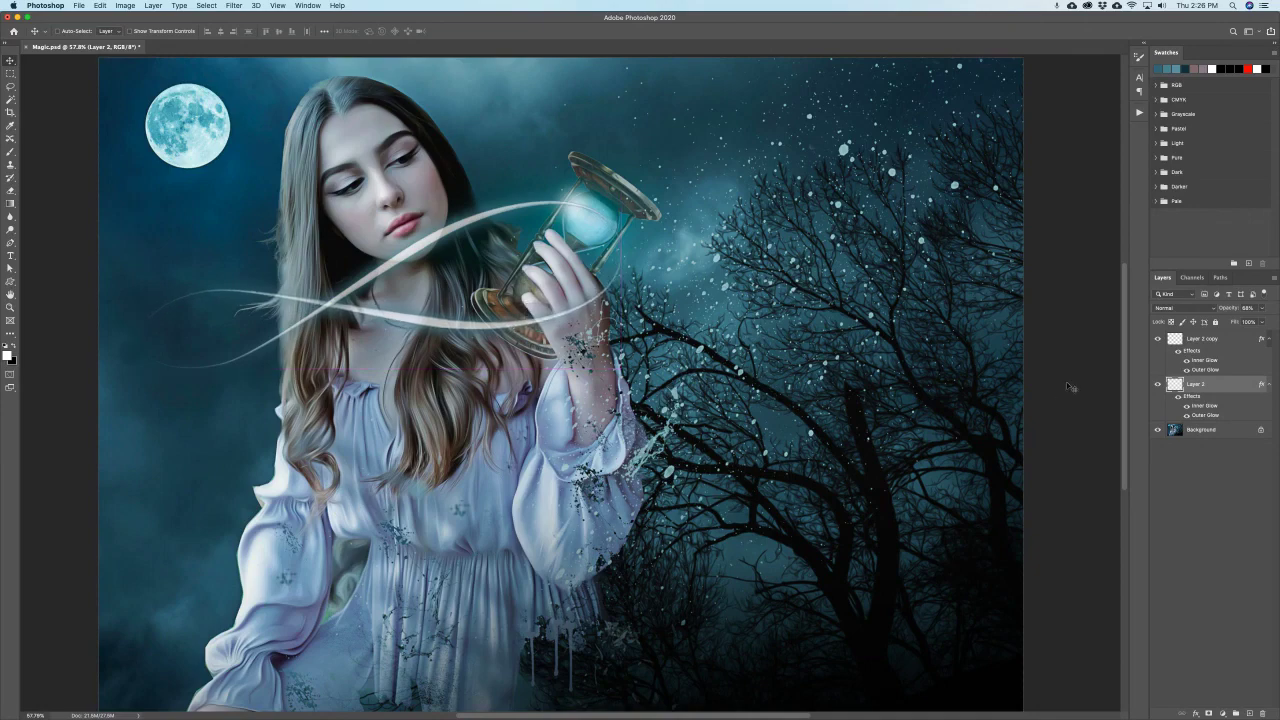
Step: Add a layer mask to Layer 2 copy and lasso and mask out the streak where it crosses the hourglass post beside the bulb
{"action": "scroll", "coordinate": [590, 209], "scroll_direction": "up", "scroll_amount": 10}
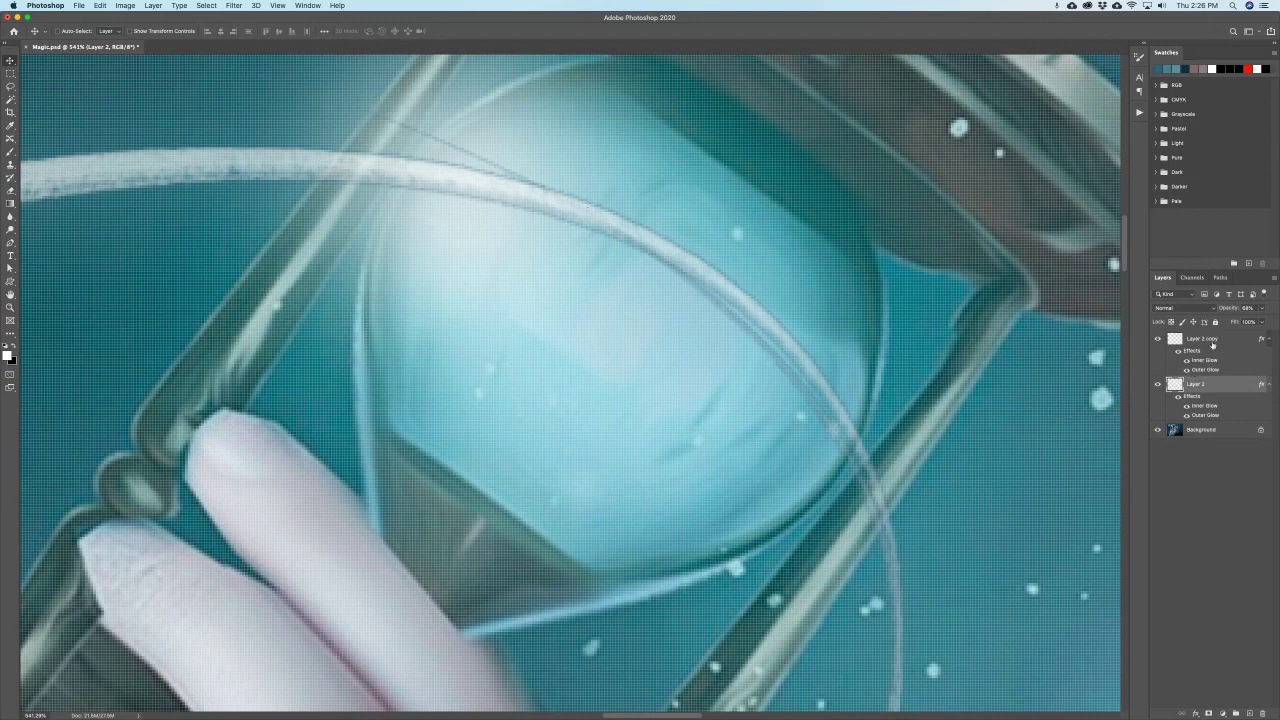
{"action": "left_click", "coordinate": [1203, 340]}
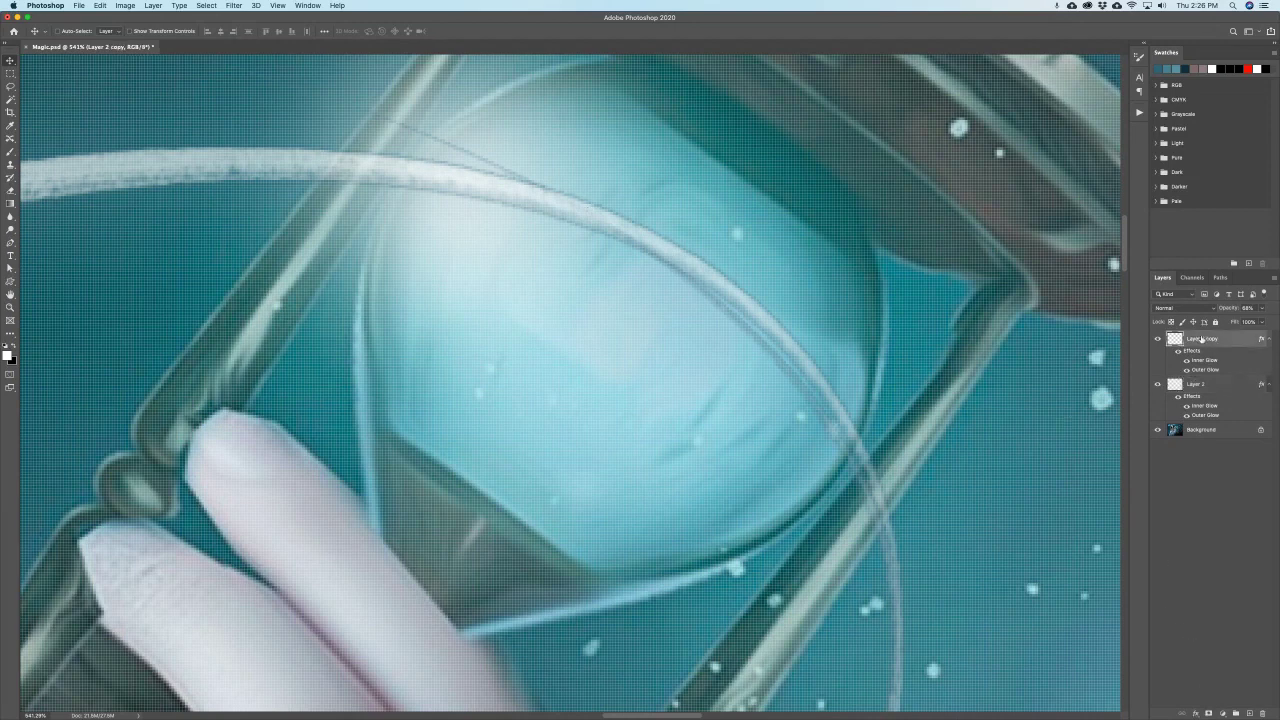
{"action": "left_click", "coordinate": [1208, 713]}
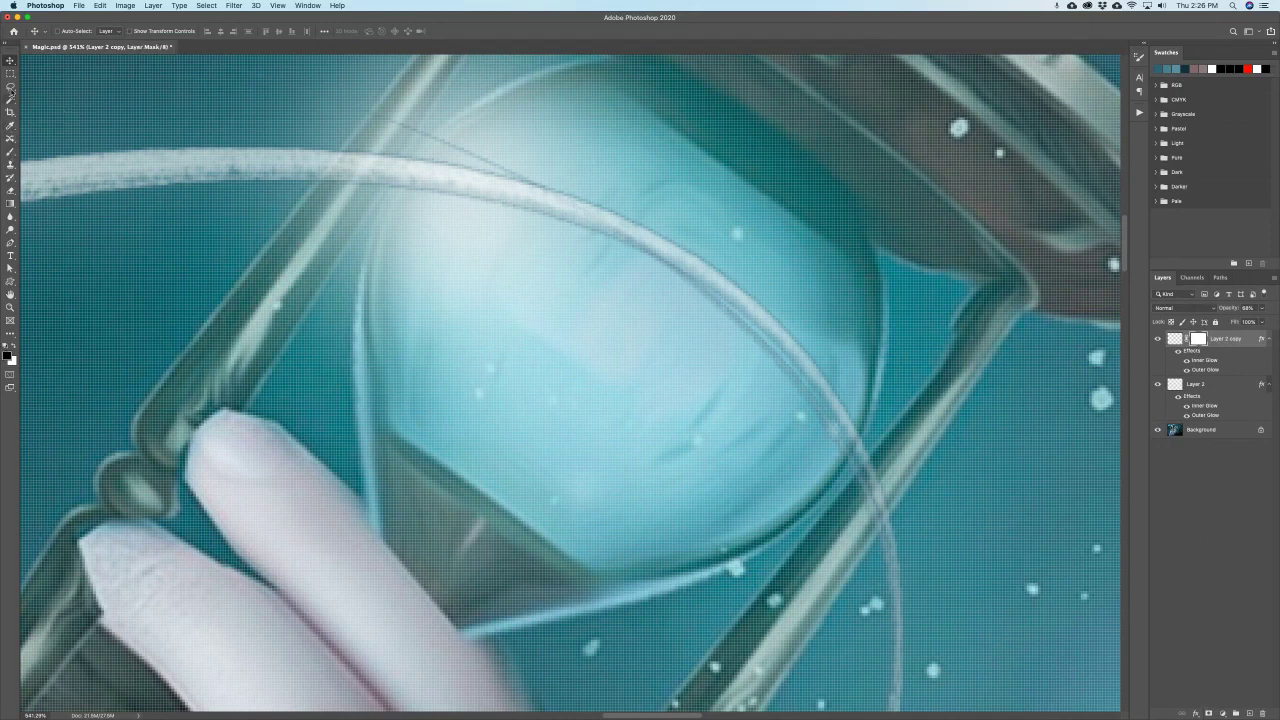
{"action": "left_click", "coordinate": [10, 87]}
{"action": "mouse_move", "coordinate": [428, 125]}
{"action": "left_mouse_down"}
{"action": "mouse_move", "coordinate": [385, 91]}
{"action": "mouse_move", "coordinate": [314, 221]}
{"action": "mouse_move", "coordinate": [379, 100]}
{"action": "mouse_move", "coordinate": [291, 212]}
{"action": "mouse_move", "coordinate": [385, 212]}
{"action": "mouse_move", "coordinate": [367, 207]}
{"action": "mouse_move", "coordinate": [378, 210]}
{"action": "mouse_move", "coordinate": [417, 144]}
{"action": "mouse_move", "coordinate": [382, 103]}
{"action": "left_mouse_up"}
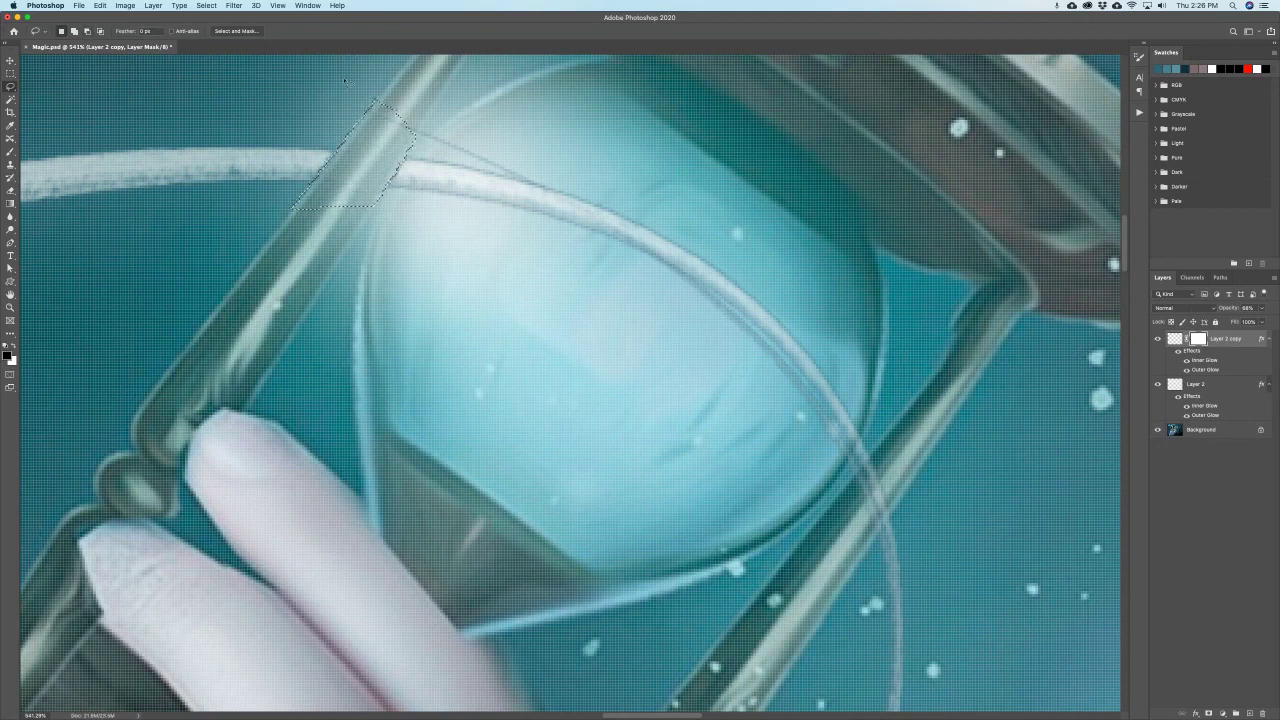
{"action": "key", "text": "BackSpace"}
{"action": "key", "text": "super+d"}
Step: Lasso and mask out the streak copy over the glowing bulb and where it meets the hourglass's far post
{"action": "mouse_move", "coordinate": [425, 141]}
{"action": "left_mouse_down"}
{"action": "mouse_move", "coordinate": [370, 231]}
{"action": "mouse_move", "coordinate": [424, 295]}
{"action": "mouse_move", "coordinate": [663, 415]}
{"action": "mouse_move", "coordinate": [802, 461]}
{"action": "mouse_move", "coordinate": [847, 460]}
{"action": "mouse_move", "coordinate": [867, 418]}
{"action": "mouse_move", "coordinate": [667, 157]}
{"action": "mouse_move", "coordinate": [537, 137]}
{"action": "left_mouse_up"}
{"action": "key", "text": "super+BackSpace"}
{"action": "key", "text": "super+d"}
{"action": "mouse_move", "coordinate": [702, 348]}
{"action": "left_mouse_down"}
{"action": "mouse_move", "coordinate": [558, 244]}
{"action": "mouse_move", "coordinate": [525, 190]}
{"action": "left_mouse_up"}
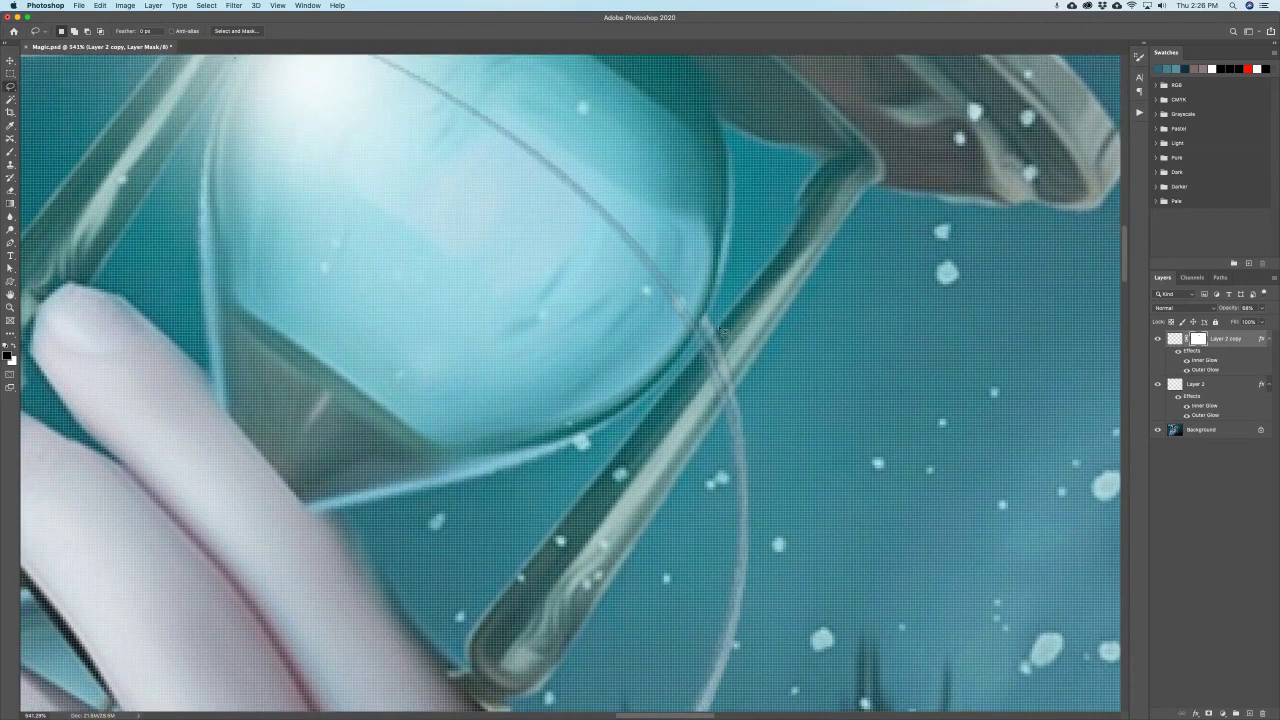
{"action": "mouse_move", "coordinate": [697, 361]}
{"action": "left_mouse_down"}
{"action": "mouse_move", "coordinate": [720, 417]}
{"action": "mouse_move", "coordinate": [745, 384]}
{"action": "left_mouse_up"}
{"action": "key", "text": "super+0"}
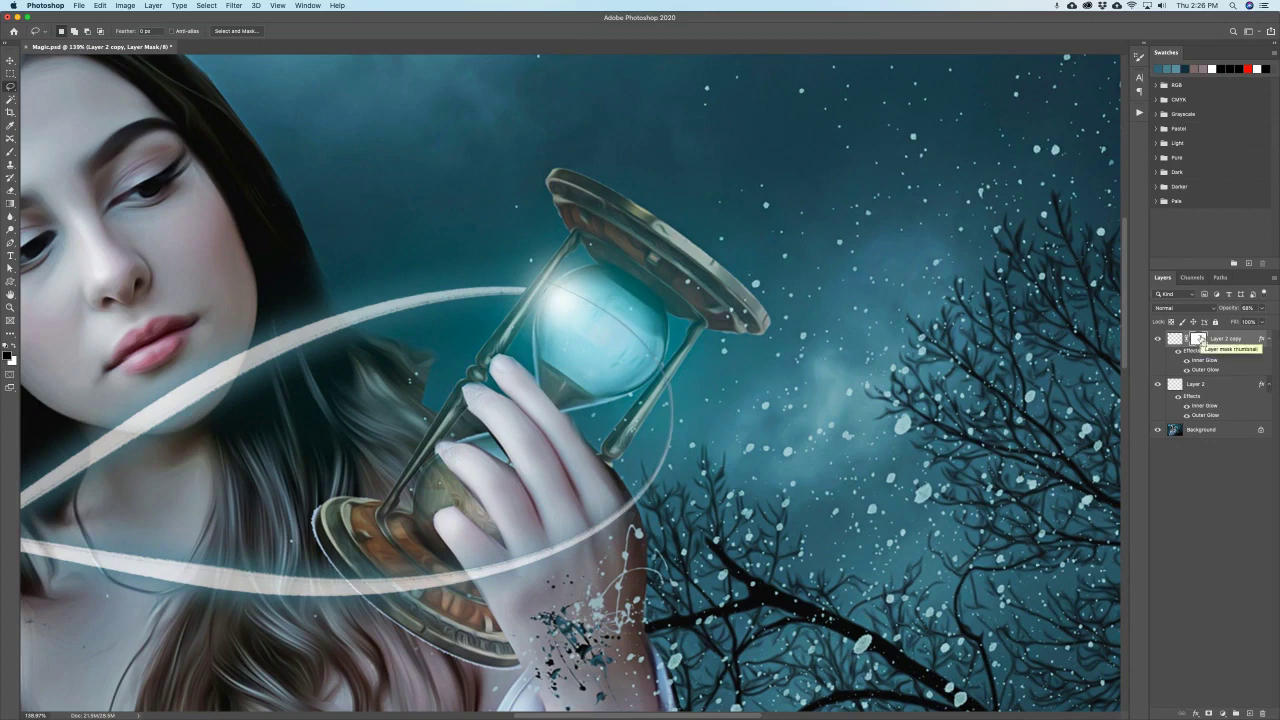
Step: Load the Layer 2 copy mask as a selection and use it to add a layer mask to Layer 2
{"action": "left_click", "coordinate": [1197, 340], "text": "super"}
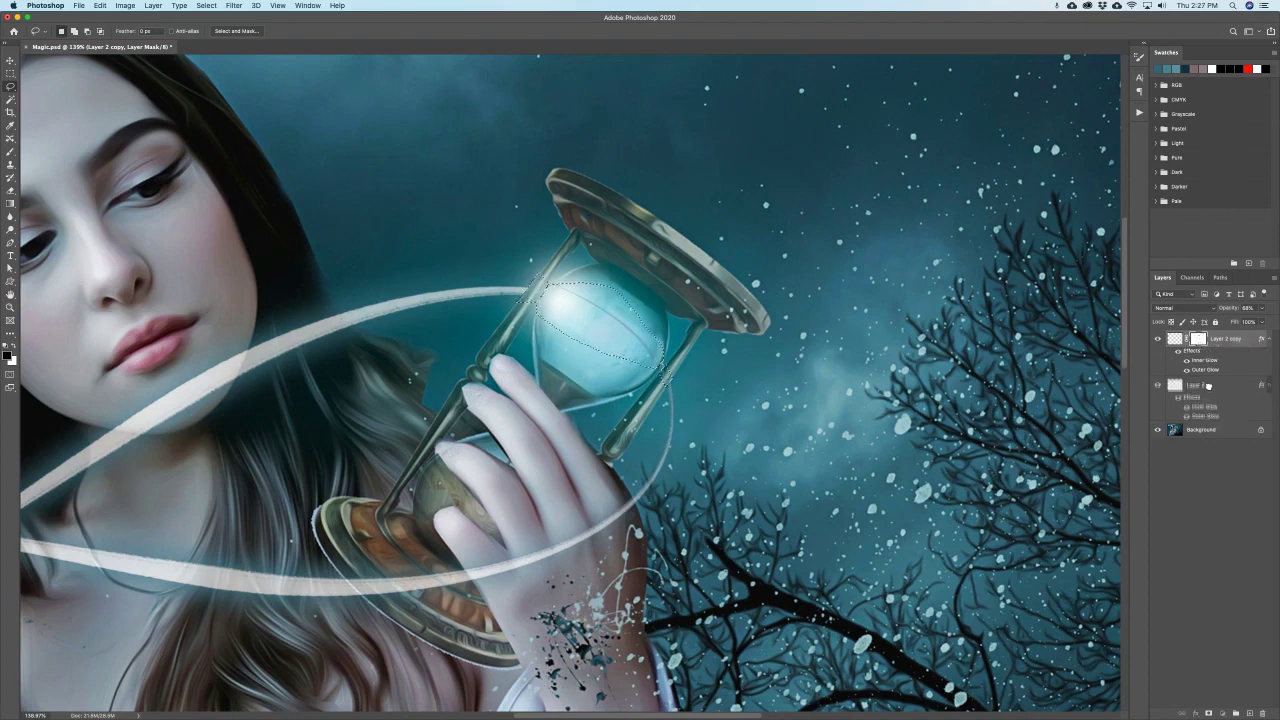
{"action": "left_click", "coordinate": [1207, 389]}
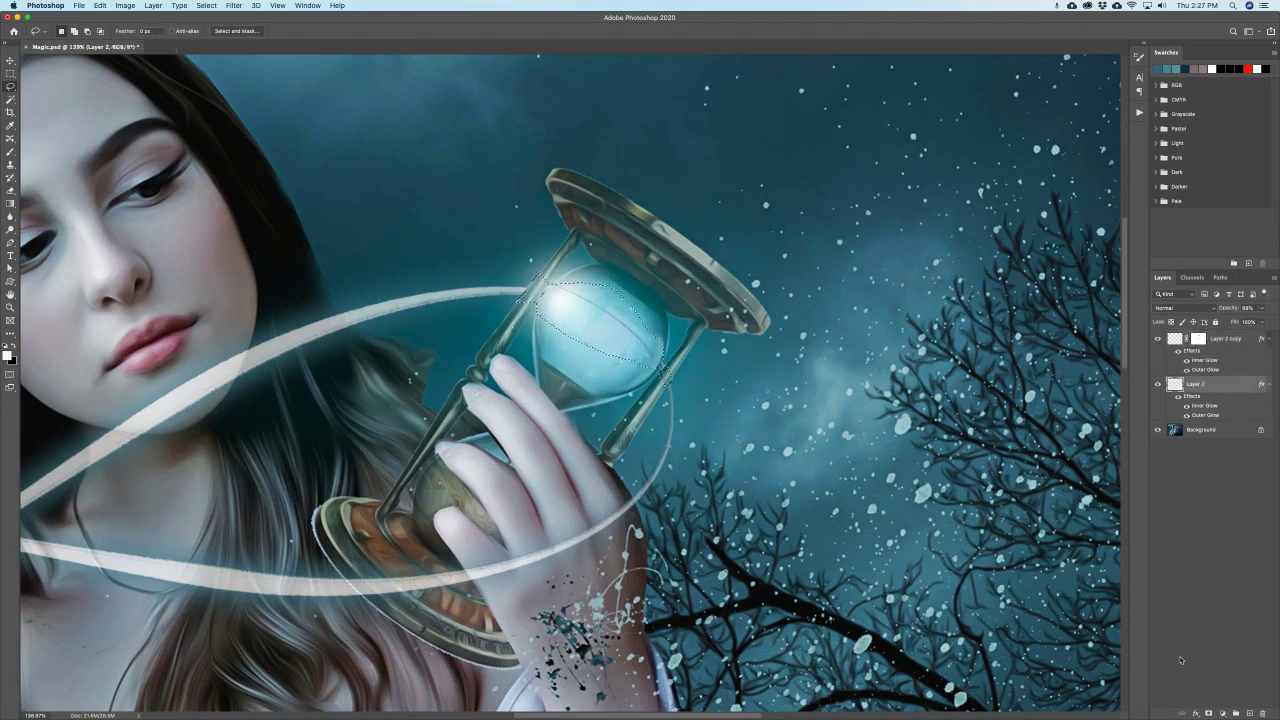
{"action": "left_click", "coordinate": [1209, 713]}
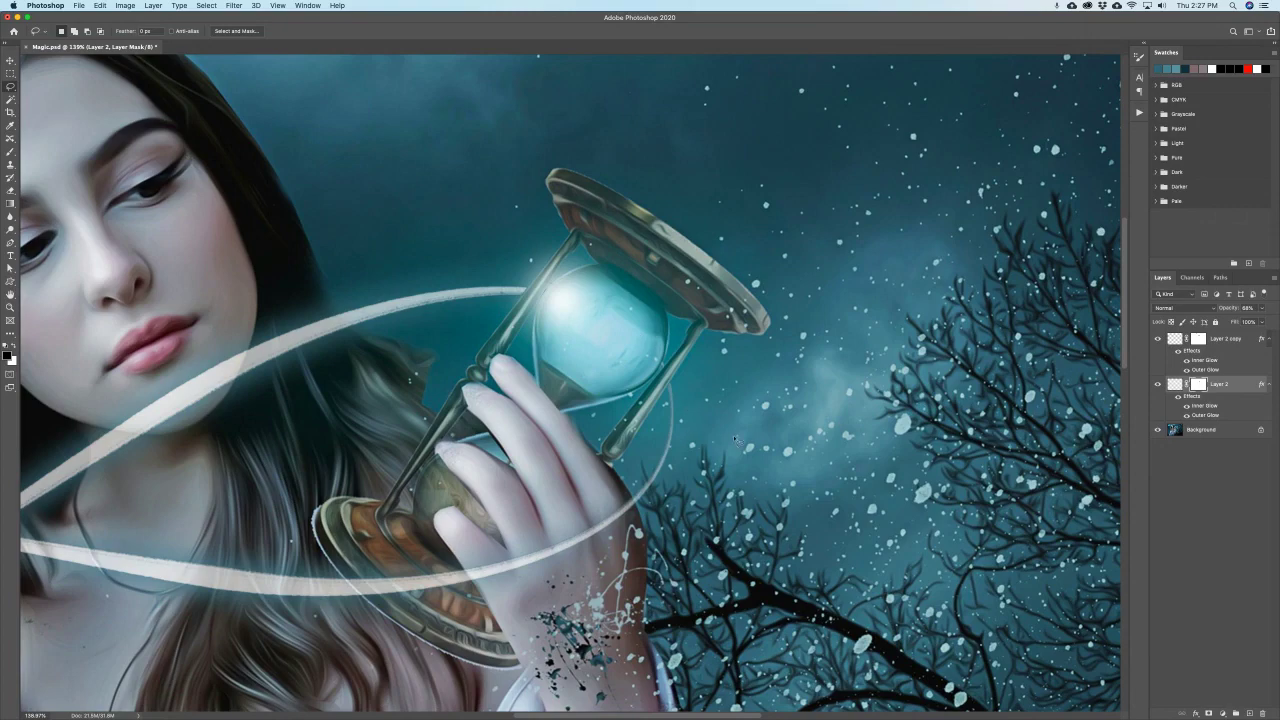
{"action": "scroll", "coordinate": [736, 440], "scroll_direction": "down", "scroll_amount": 6}
{"action": "scroll", "coordinate": [736, 440], "scroll_direction": "up", "scroll_amount": 1}
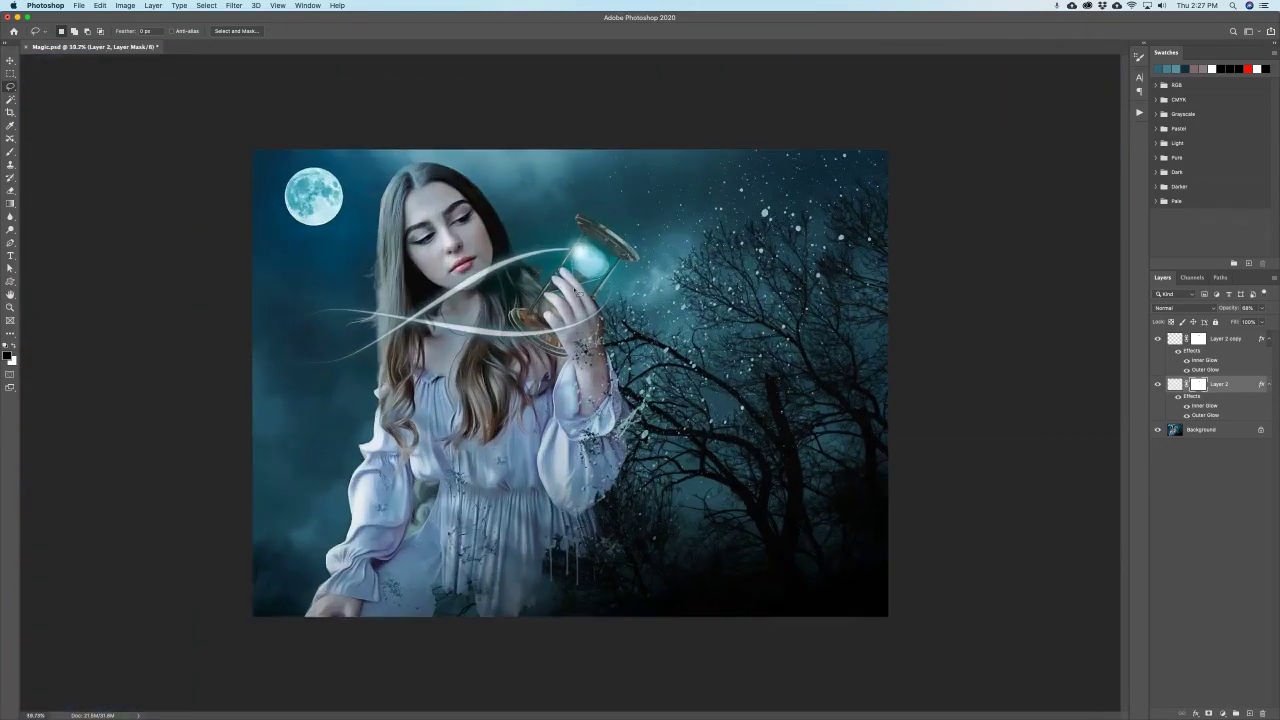